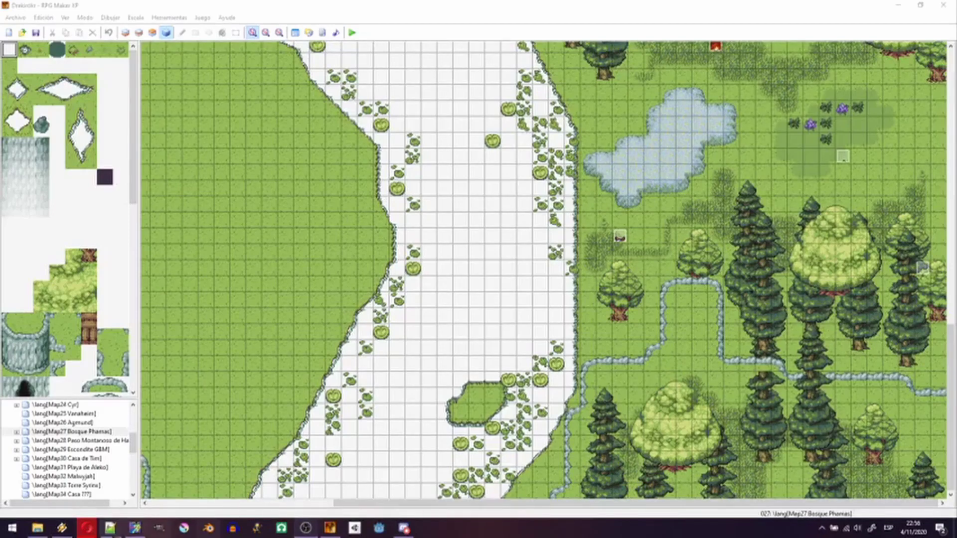
Step: Open Map133 TMap with its Enemy, Tools and Others grid, and enlarge the map tree panel
click(135, 445)
drag(136, 445, 135, 486)
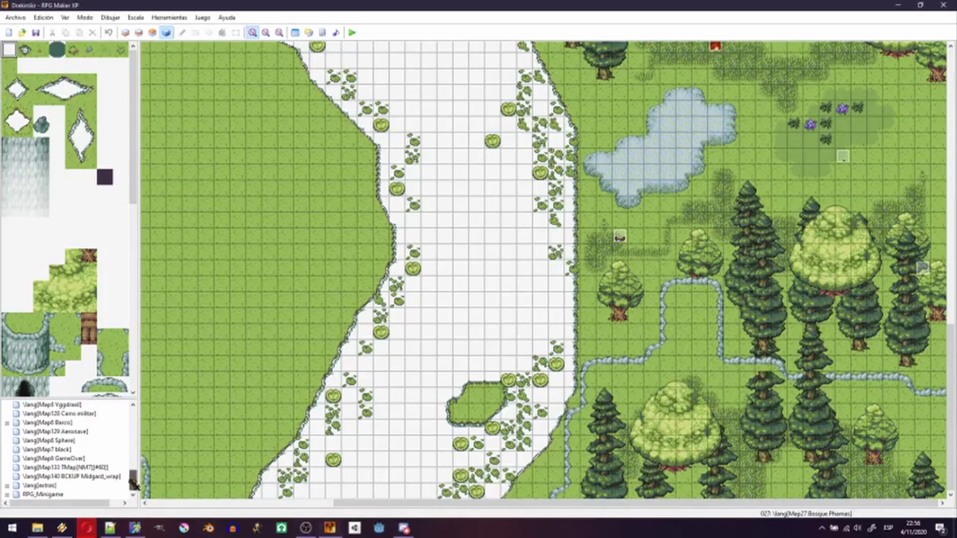
click(96, 468)
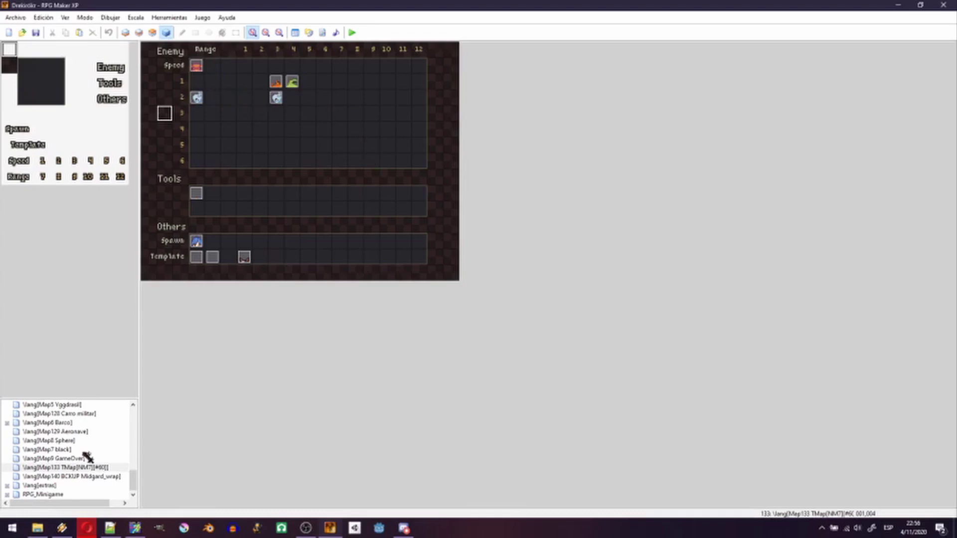
click(96, 469)
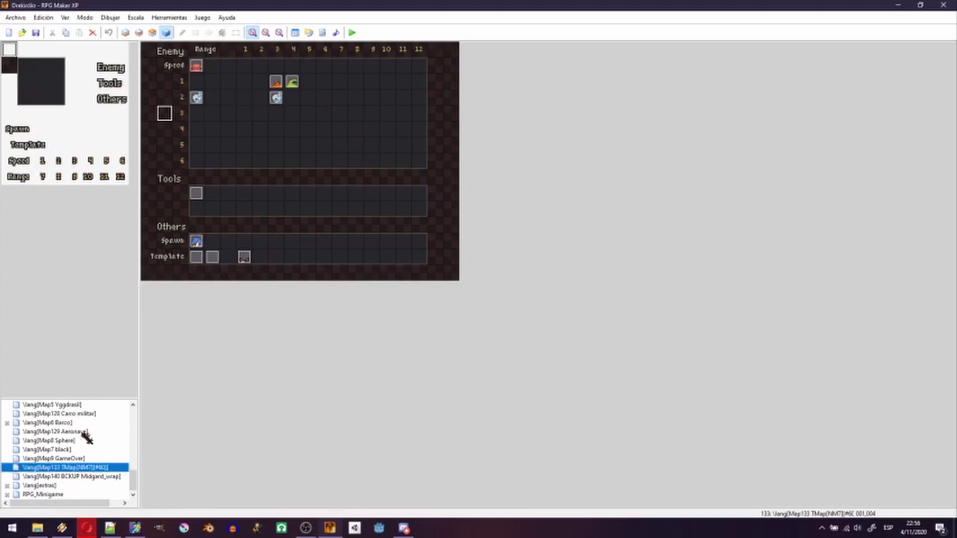
drag(83, 398, 82, 314)
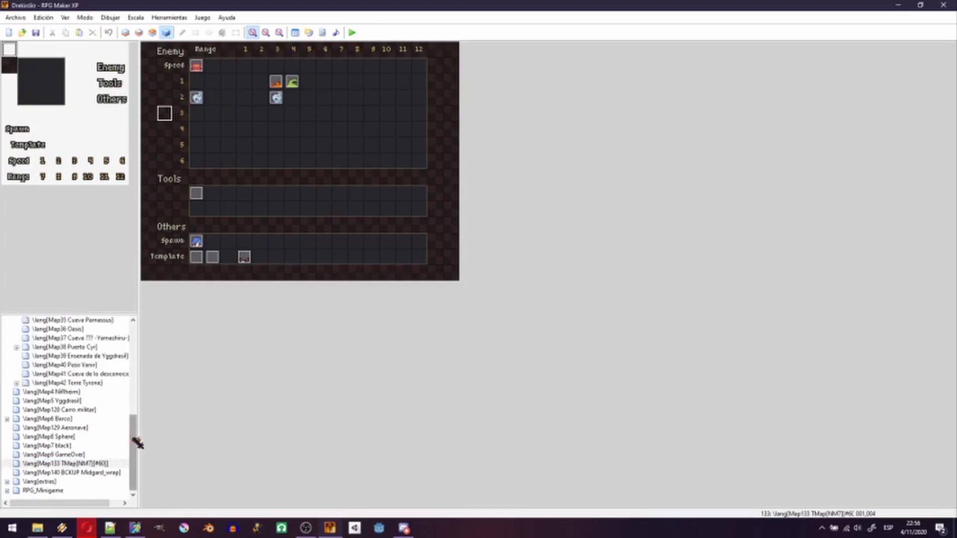
drag(129, 440, 115, 392)
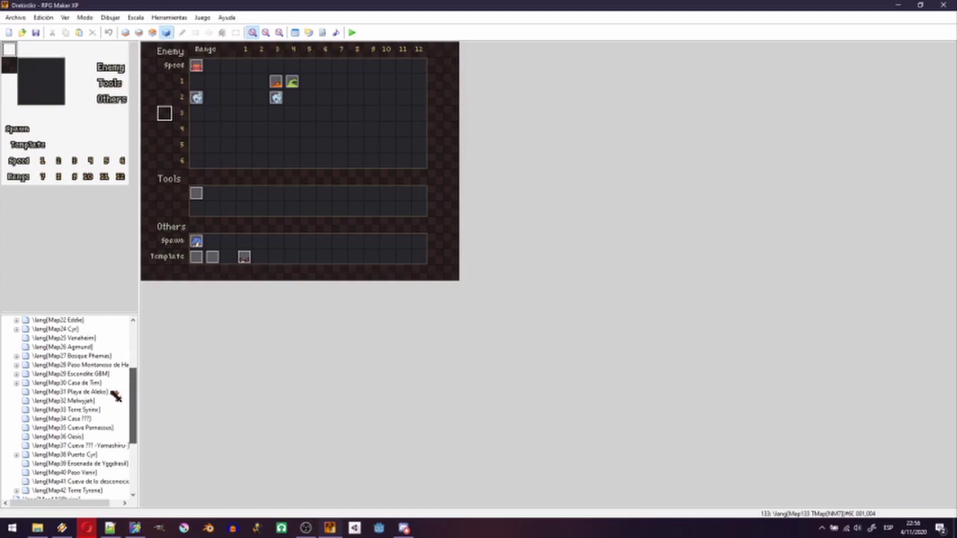
Step: Expand Map28 Paso Montanoso and open its child map Map72 Cueva Haleko
click(80, 365)
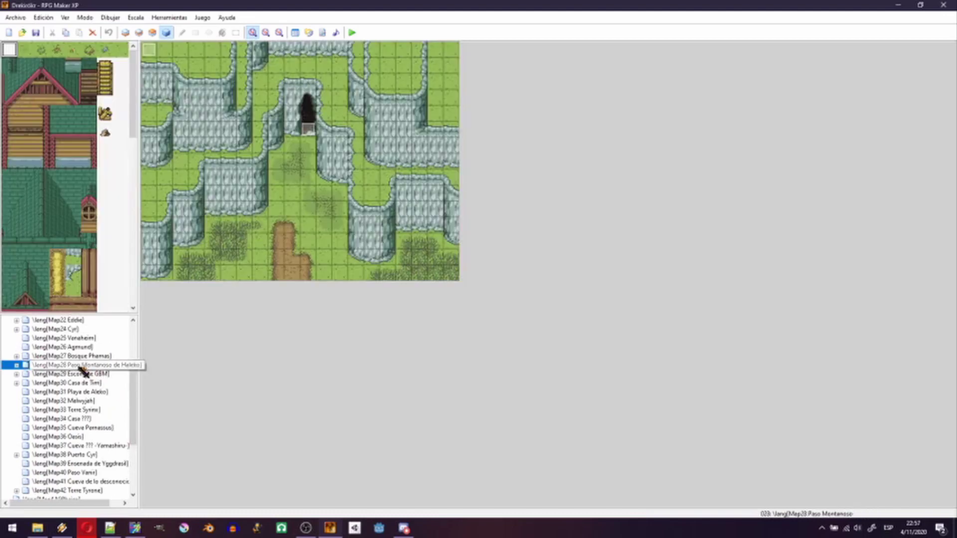
double_click(80, 367)
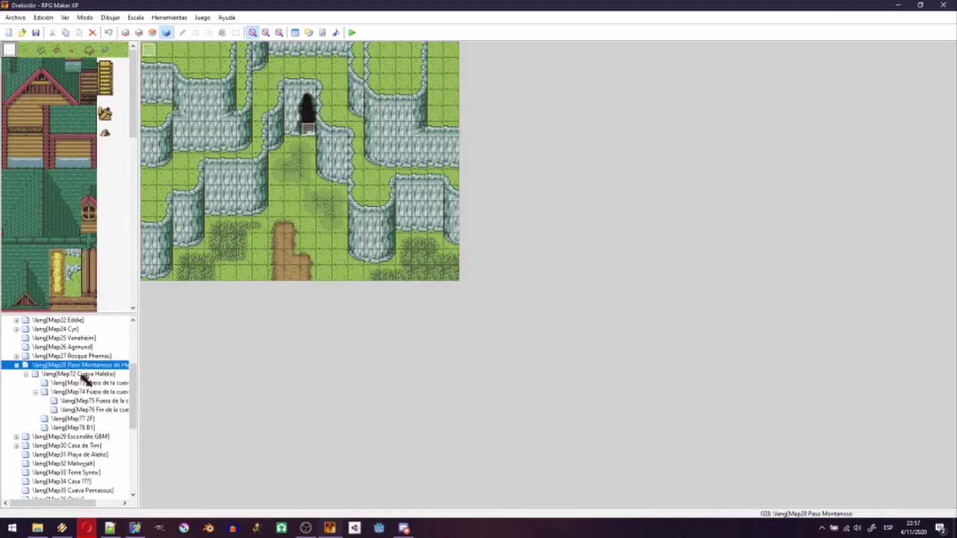
click(80, 374)
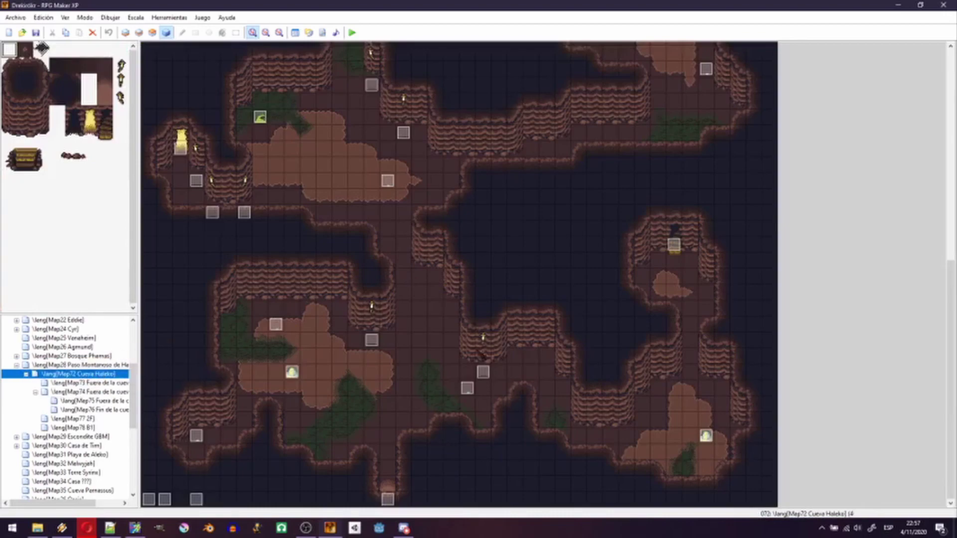
middle_click(500, 186)
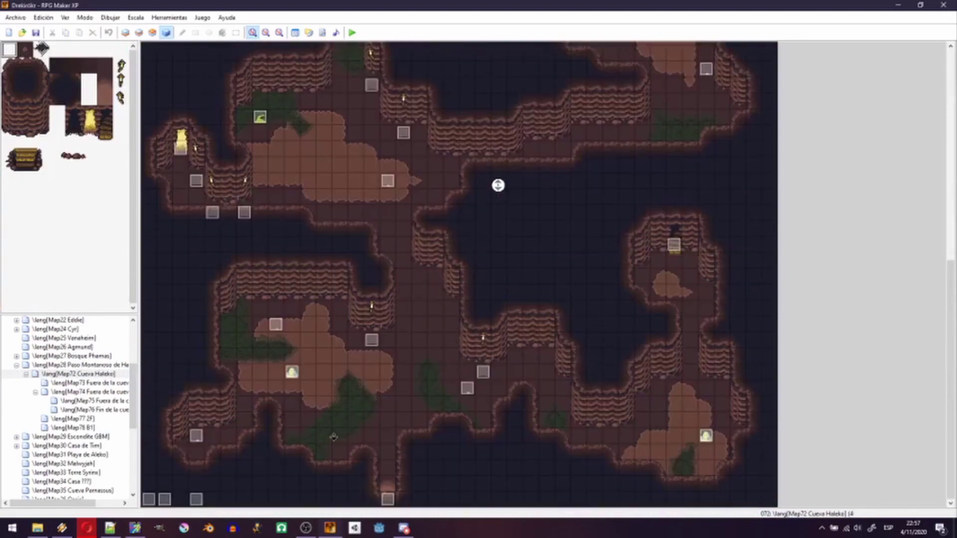
Step: Inspect one cave enemy event's settings and close them without changes
double_click(197, 438)
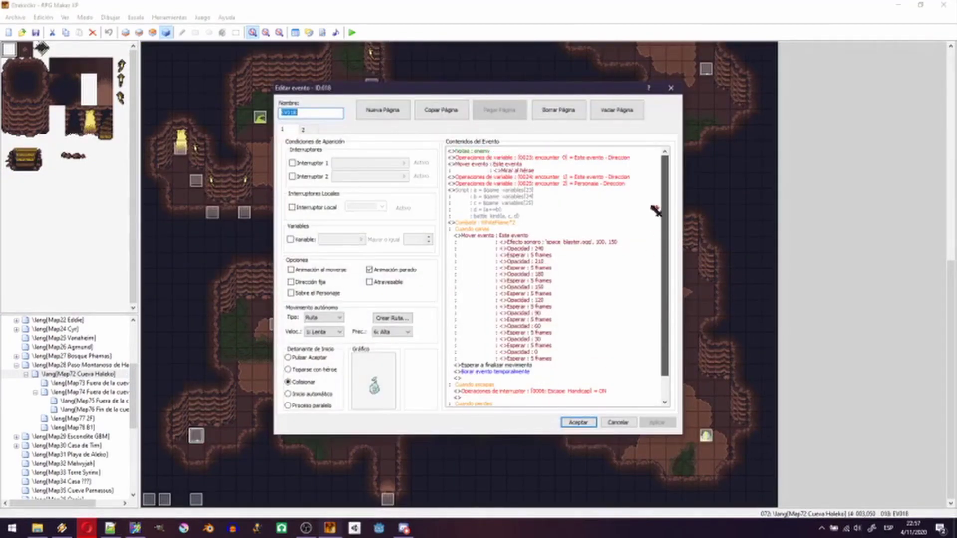
drag(667, 234, 658, 214)
click(670, 88)
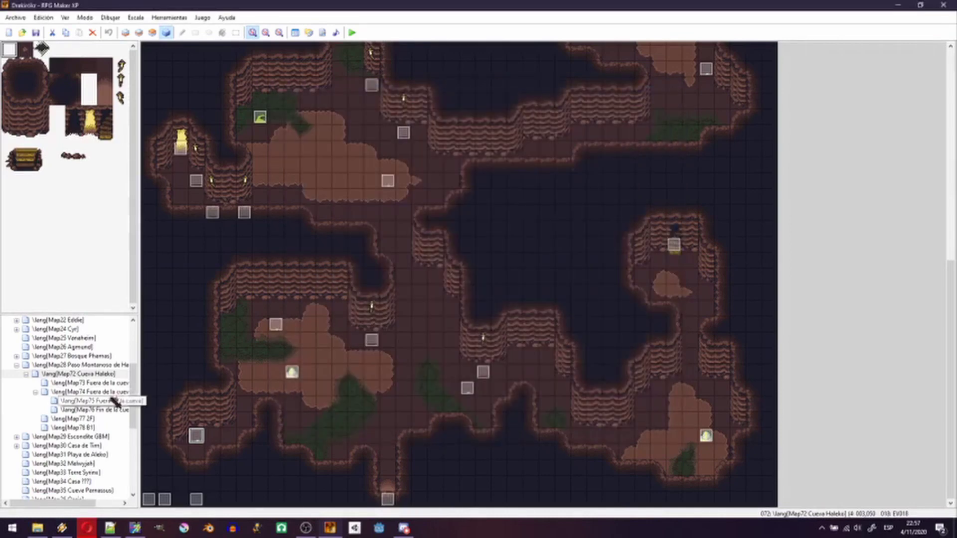
Step: Glance at the TMap template map, then return to the Cueva Haleko cave map
click(134, 438)
scroll(136, 438, down, 3)
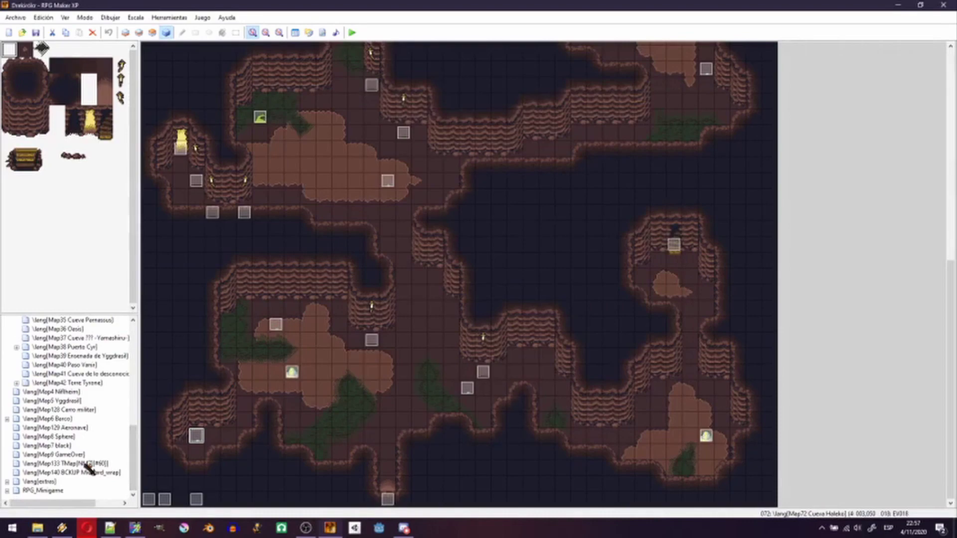
click(86, 464)
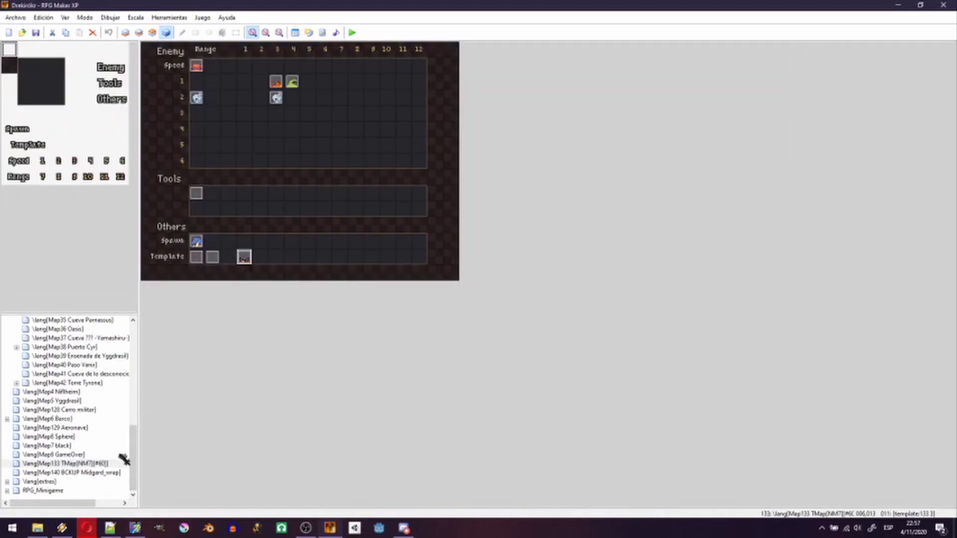
scroll(131, 428, up, 6)
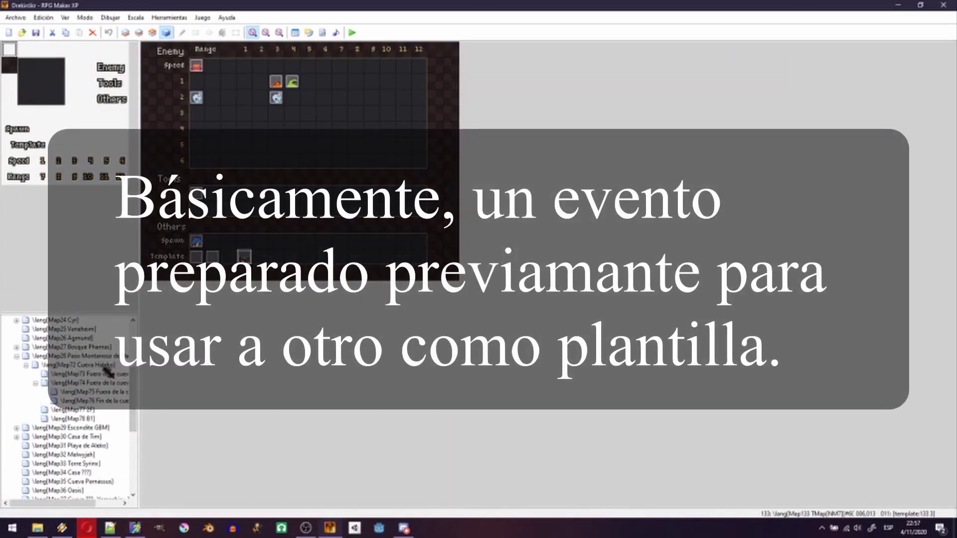
click(102, 365)
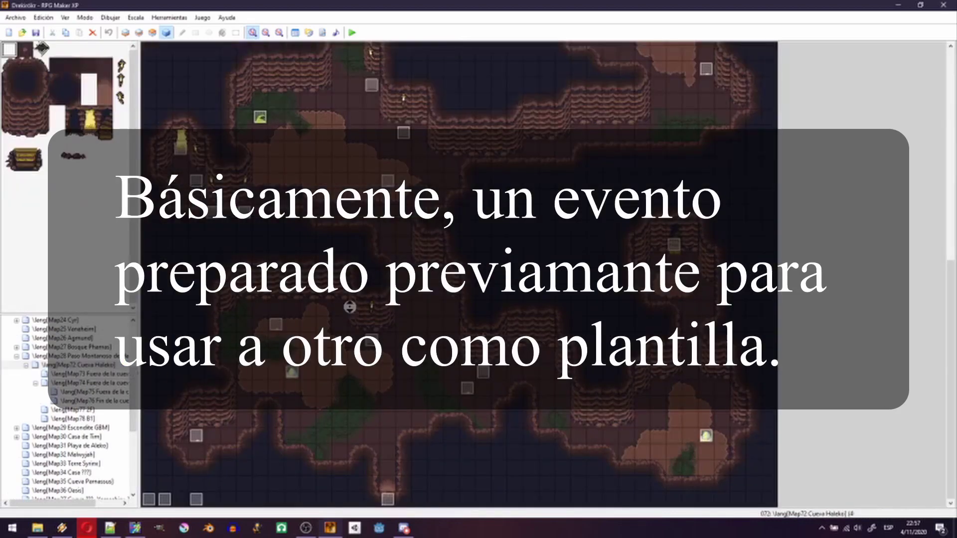
Step: Create event 044 named [template:133 3] on the tile beside the lower-left bottle enemy
double_click(197, 436)
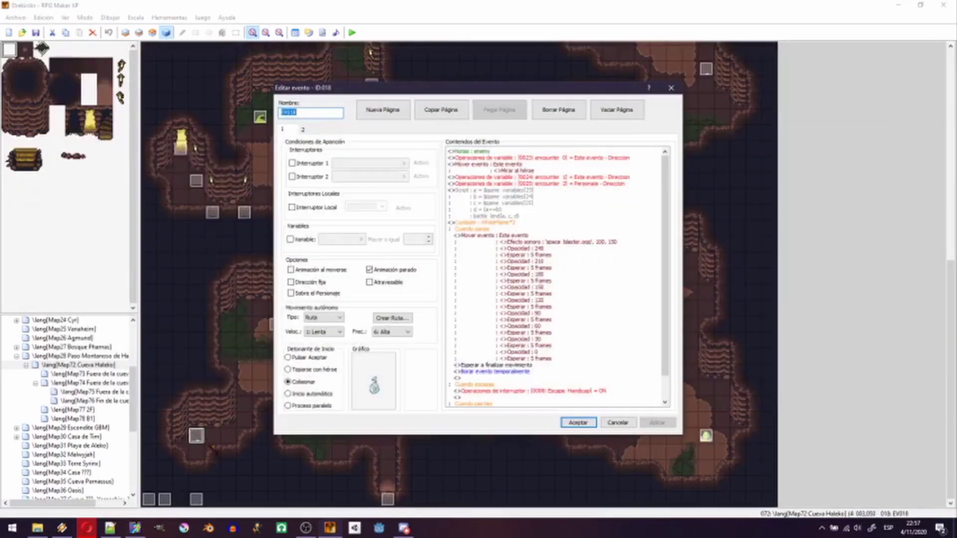
key(Escape)
double_click(212, 451)
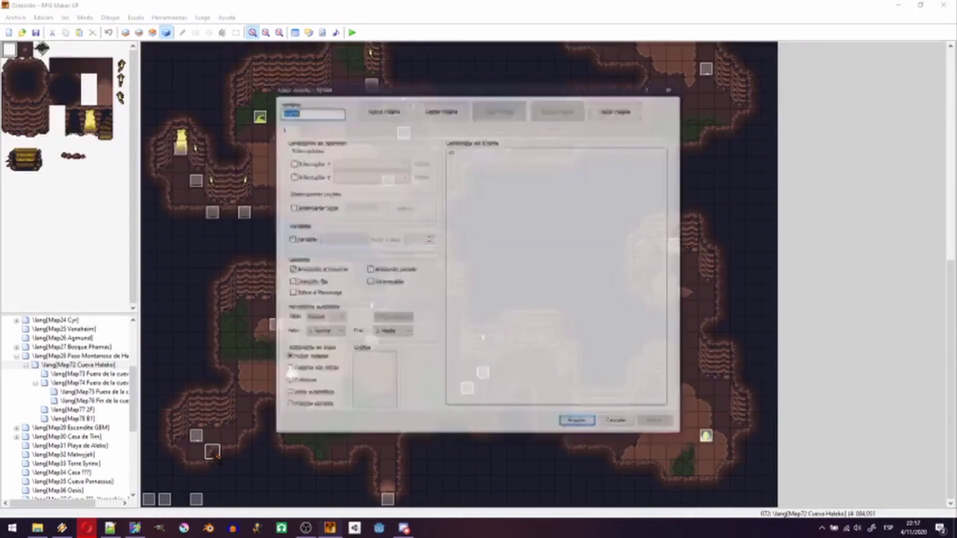
key(Return)
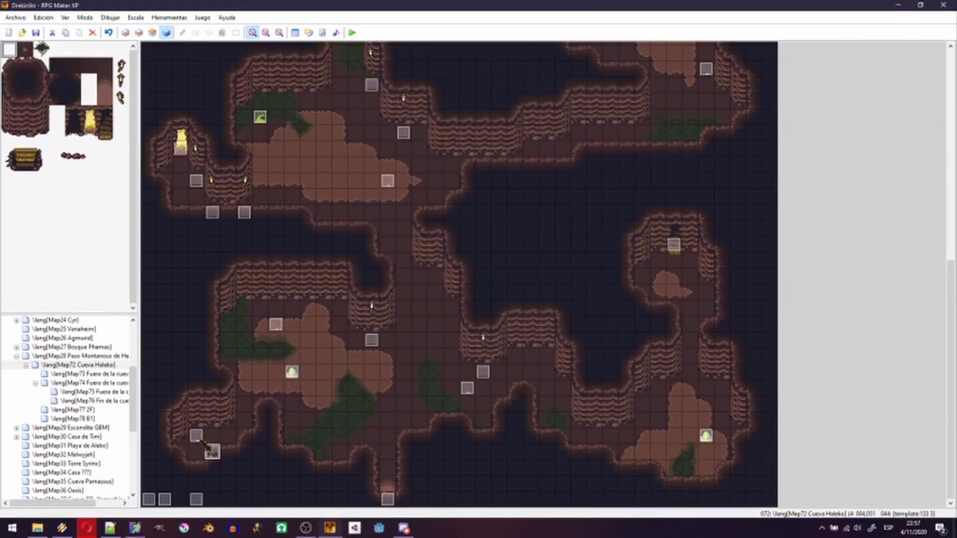
Step: Check which graphic the bottle enemy event 018 uses, then close without changes
double_click(196, 436)
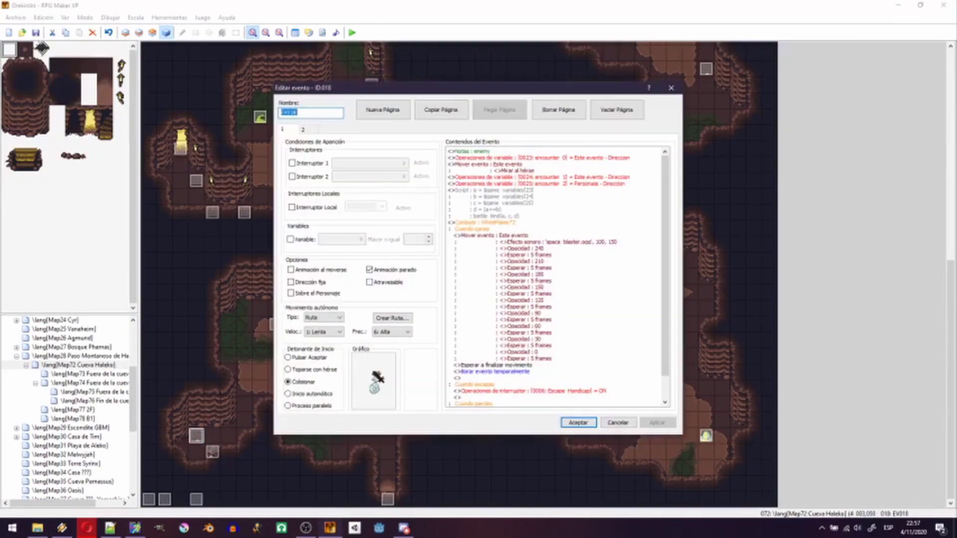
double_click(375, 379)
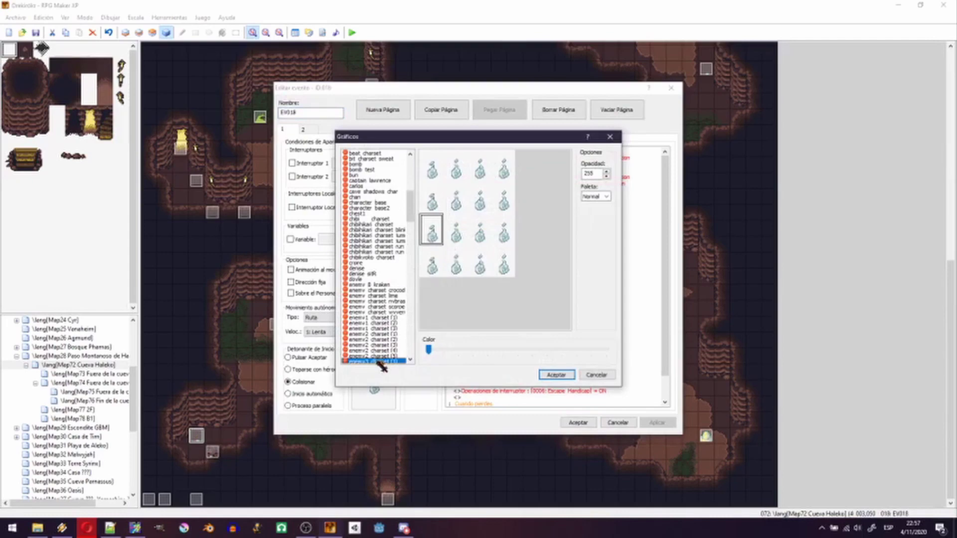
scroll(378, 279, down, 2)
scroll(378, 279, down, 2)
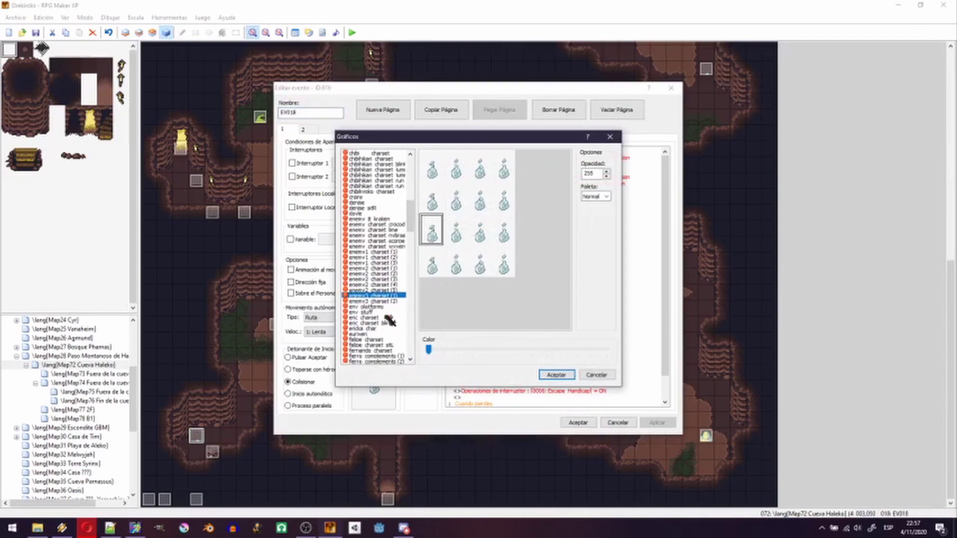
key(Return)
key(Return)
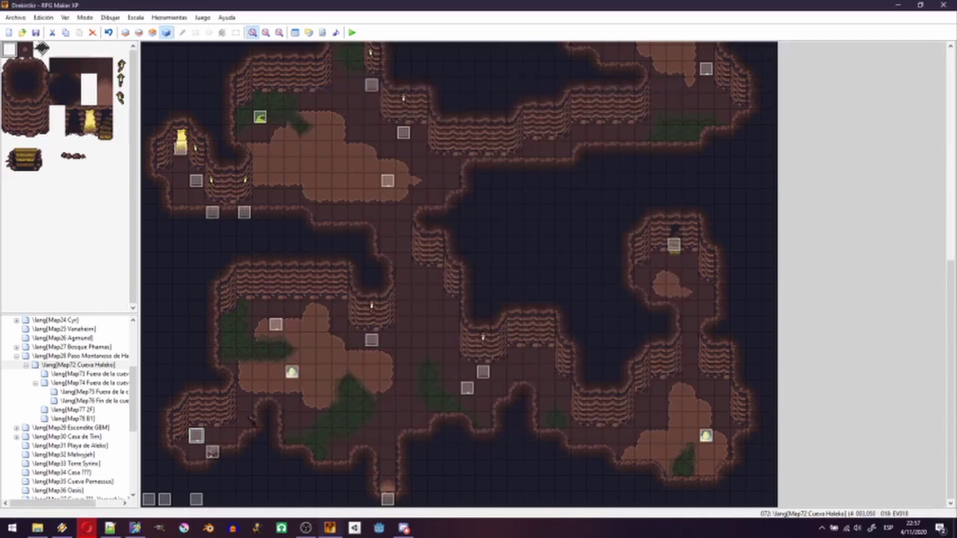
Step: Set event 044's graphic to the enemy3 charset (1) bottle sprite
double_click(213, 452)
double_click(374, 391)
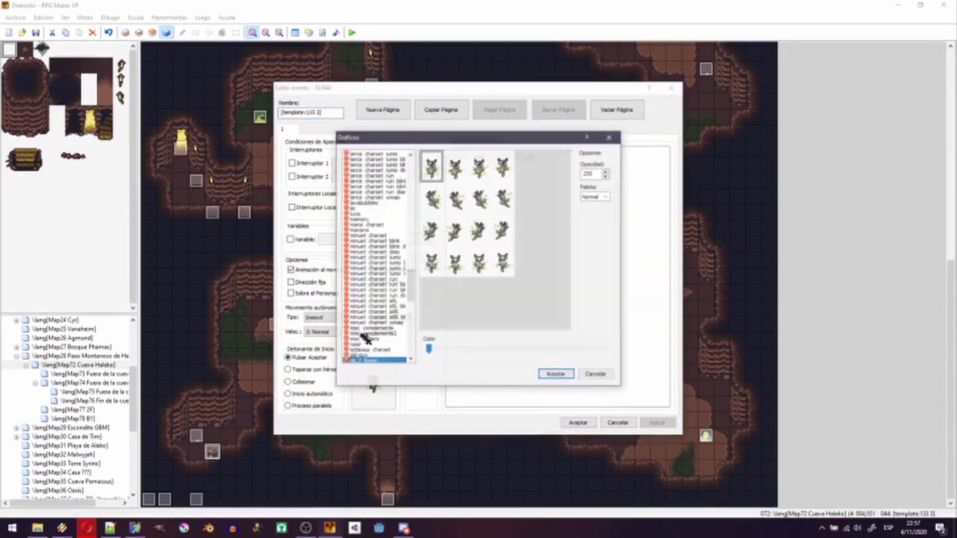
scroll(372, 294, down, 5)
scroll(372, 295, up, 5)
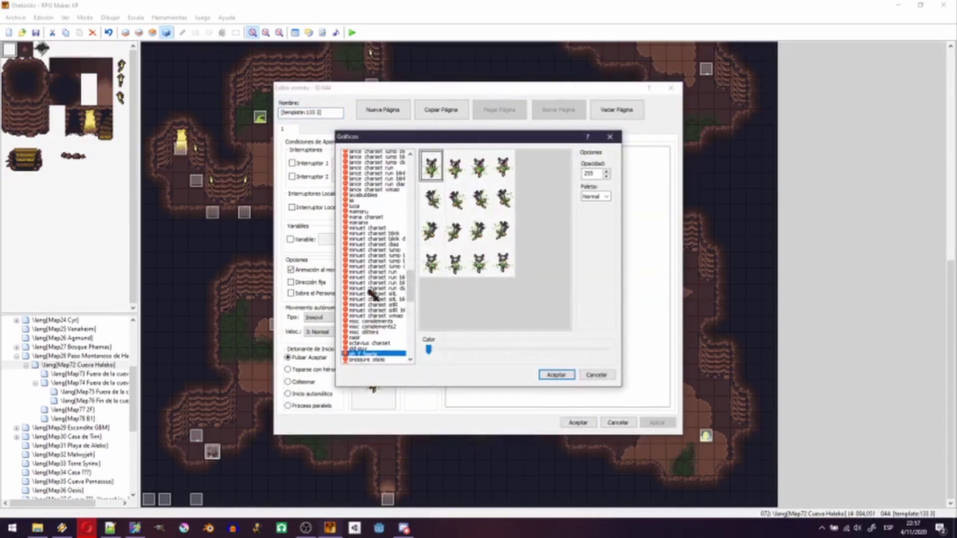
scroll(371, 294, up, 5)
scroll(372, 294, up, 5)
scroll(373, 295, up, 5)
scroll(373, 294, up, 5)
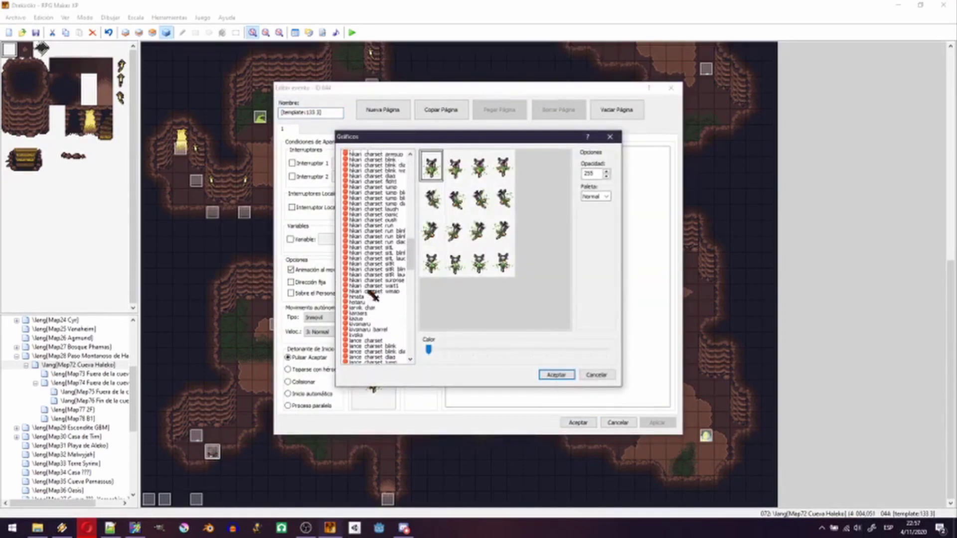
scroll(374, 296, up, 5)
drag(410, 246, 410, 224)
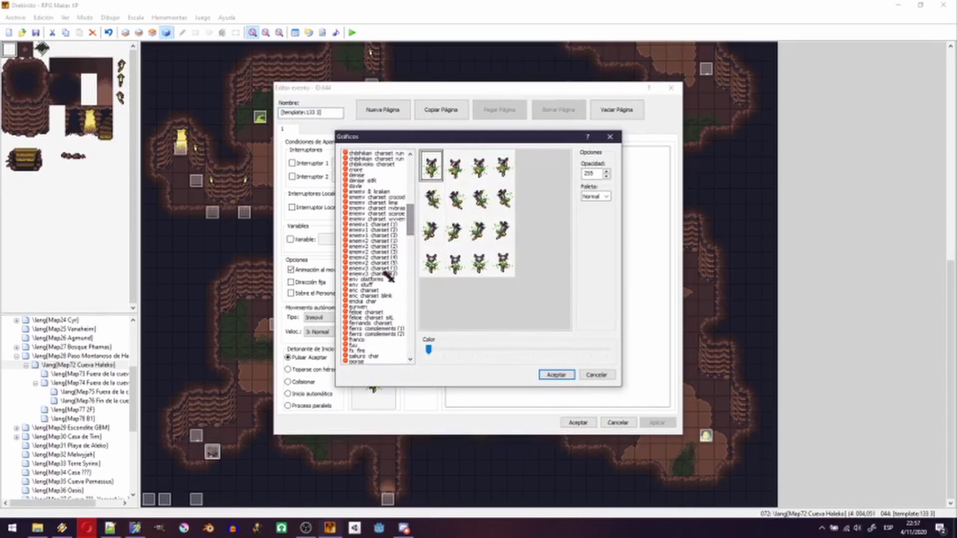
click(379, 268)
click(555, 377)
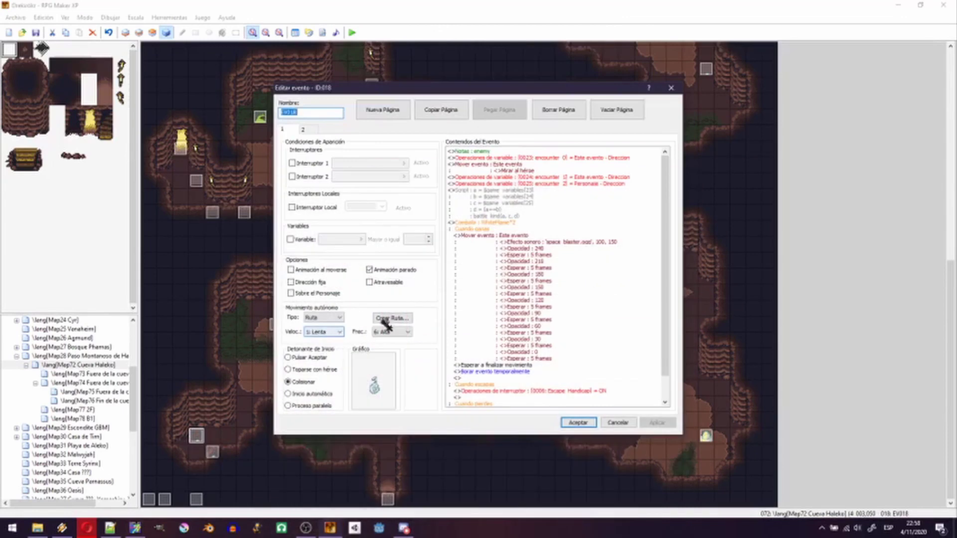
Step: Review the bottle enemy's move-route script, accept its settings, then open Map133 TMap
click(383, 320)
double_click(380, 192)
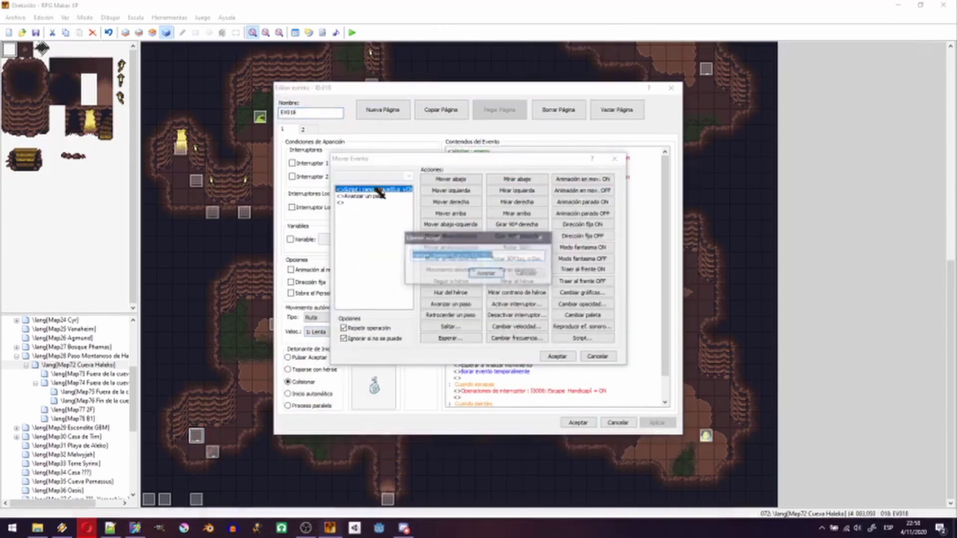
click(496, 256)
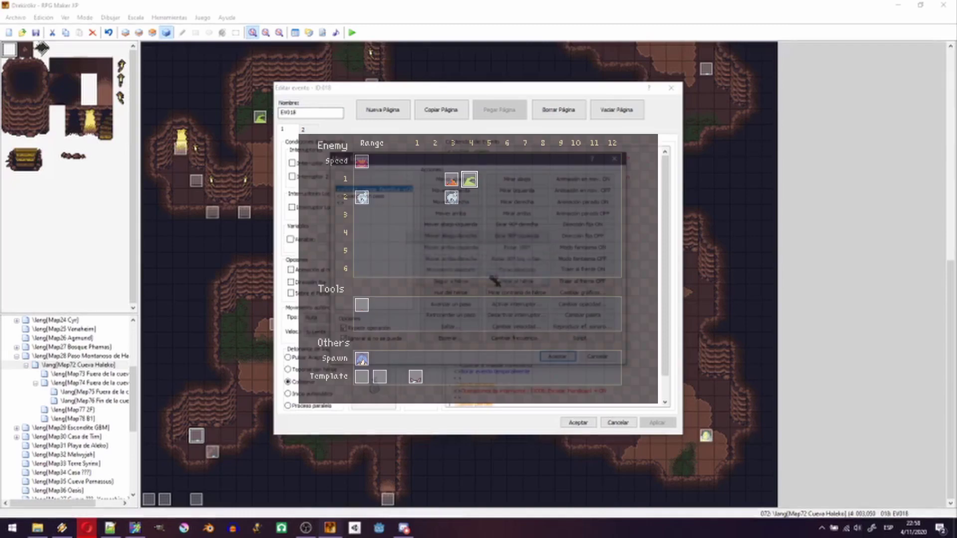
click(578, 422)
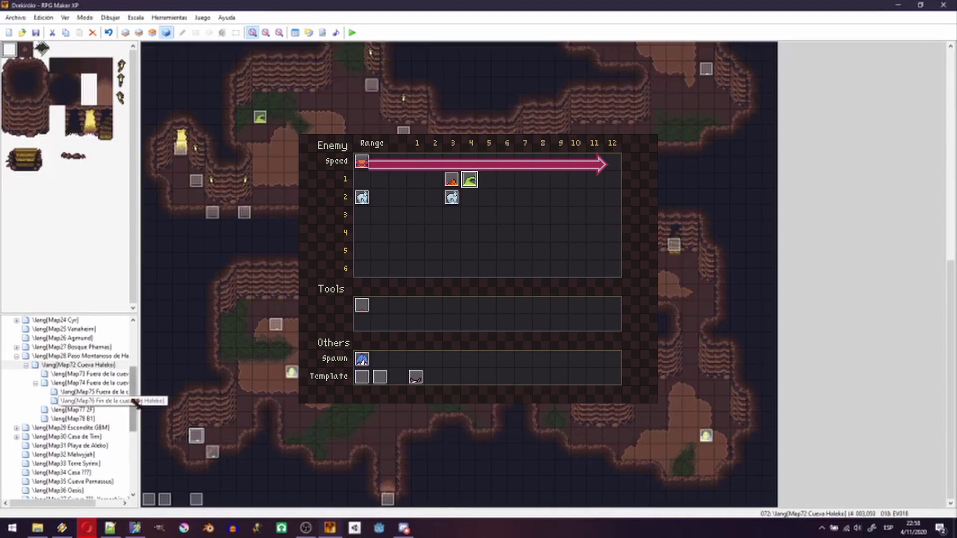
drag(134, 399, 135, 461)
click(97, 464)
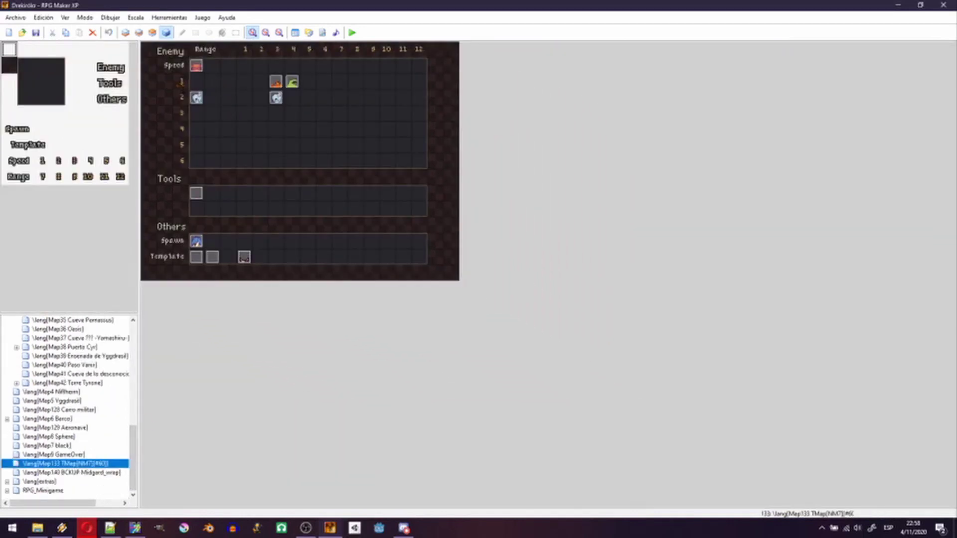
Step: Inspect the green ENEMY event on the TMap grid, then return to Map72 Cueva Haleko
click(180, 81)
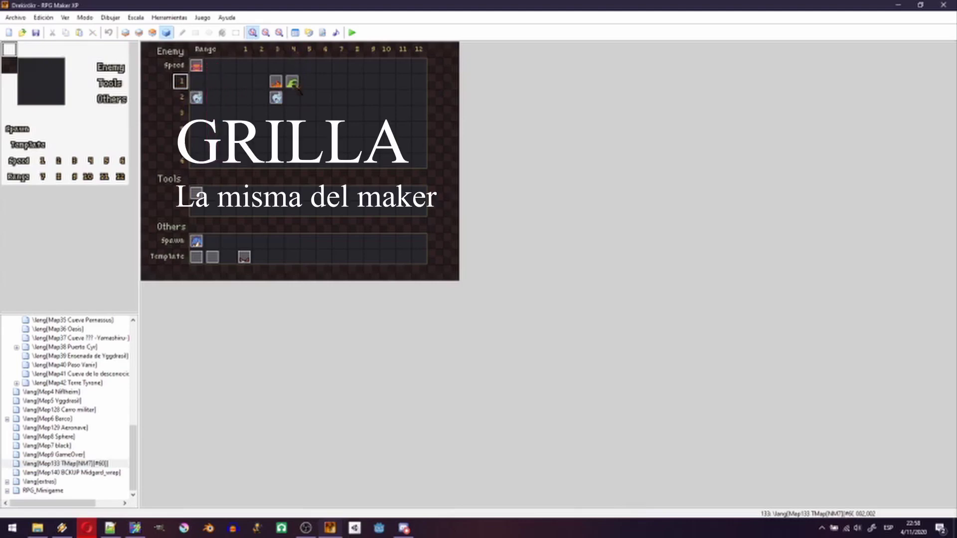
click(294, 83)
double_click(295, 83)
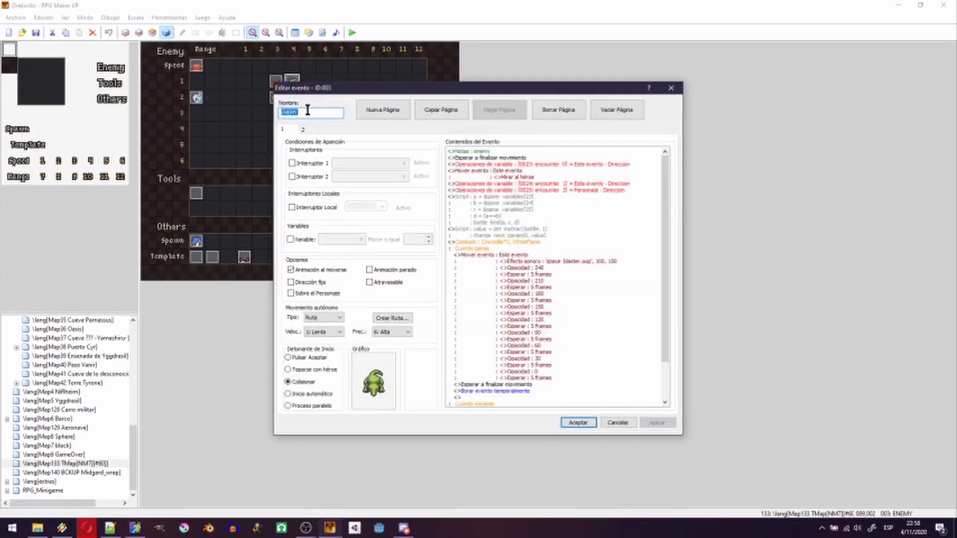
key(Escape)
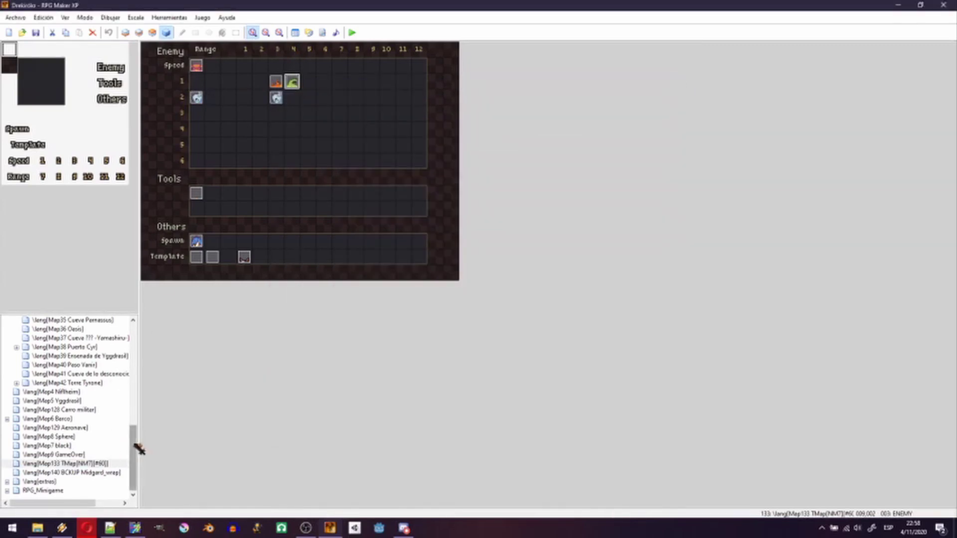
drag(137, 444, 123, 388)
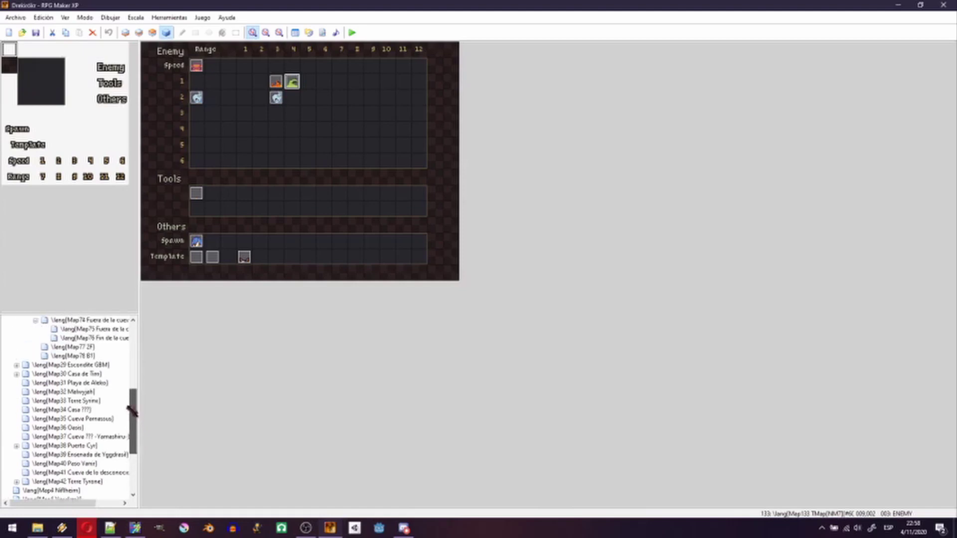
click(90, 356)
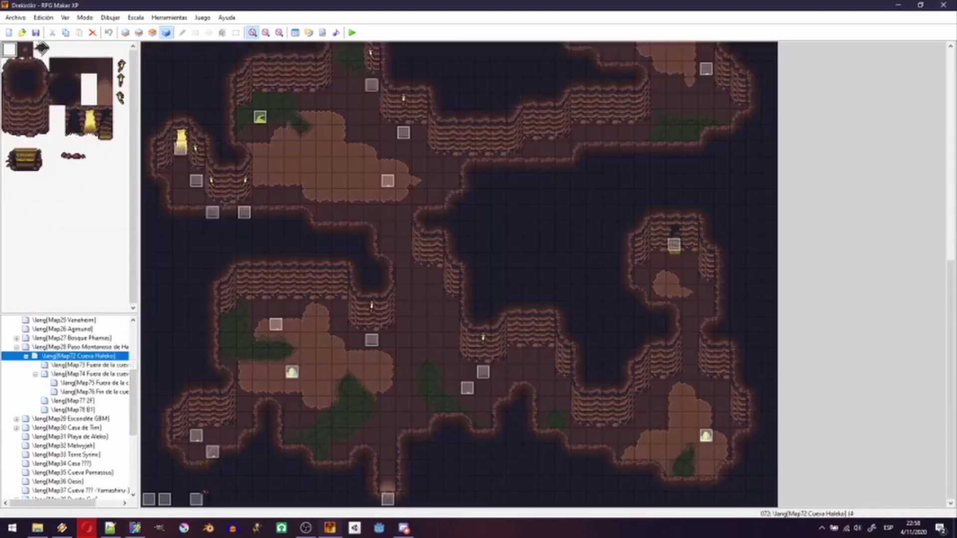
Step: Compare template event 044's name with enemy event 018's battle command settings
double_click(212, 452)
click(327, 111)
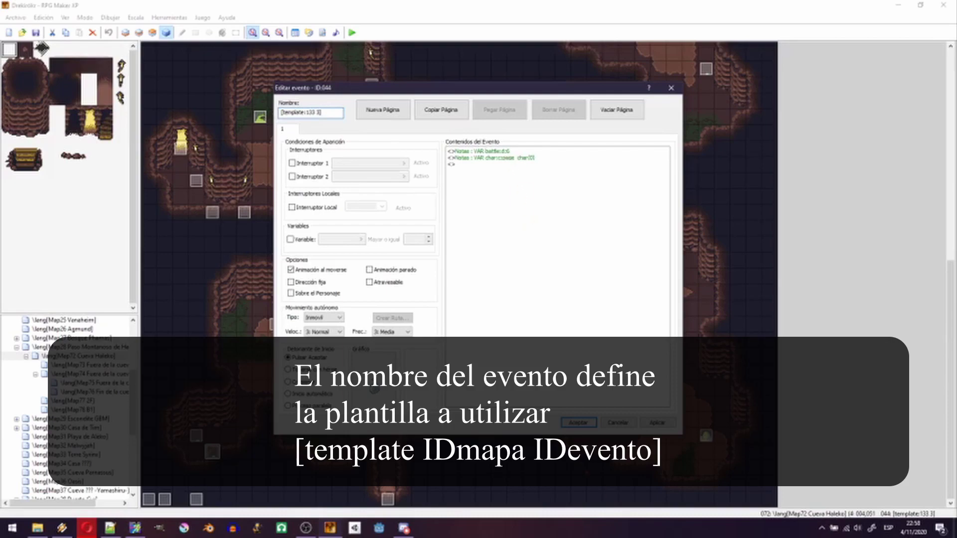
click(577, 423)
double_click(197, 436)
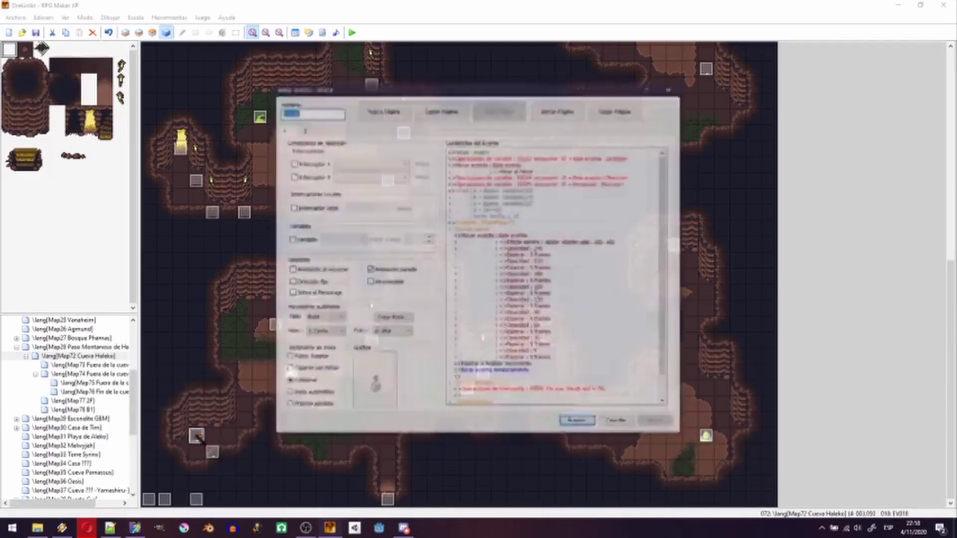
double_click(505, 223)
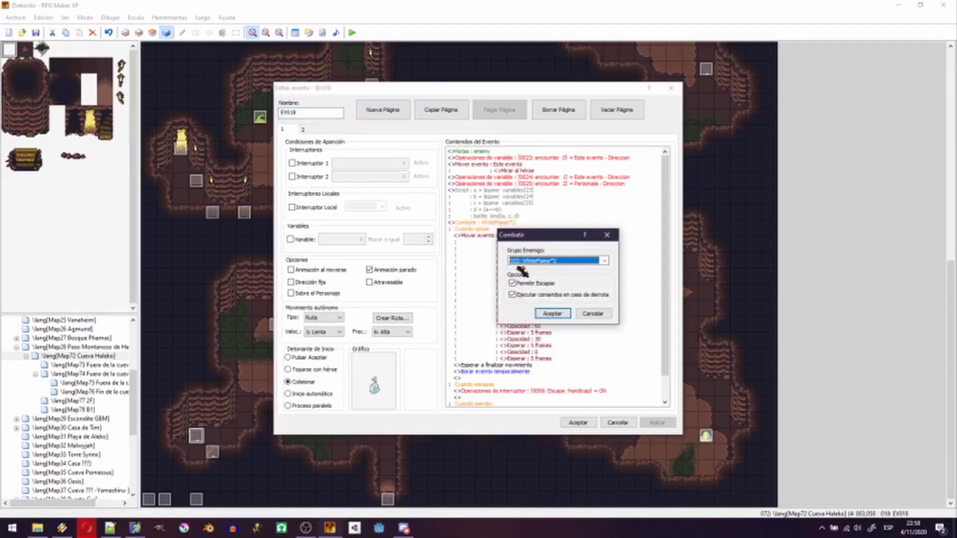
click(551, 314)
key(Return)
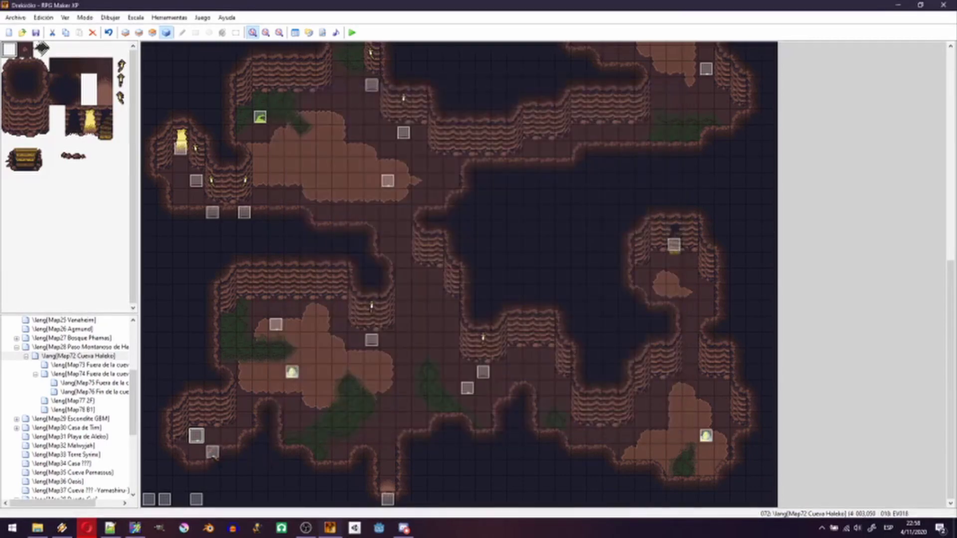
Step: Check event 044's battle variable note, then move it onto enemy 018's tile
double_click(212, 454)
click(503, 152)
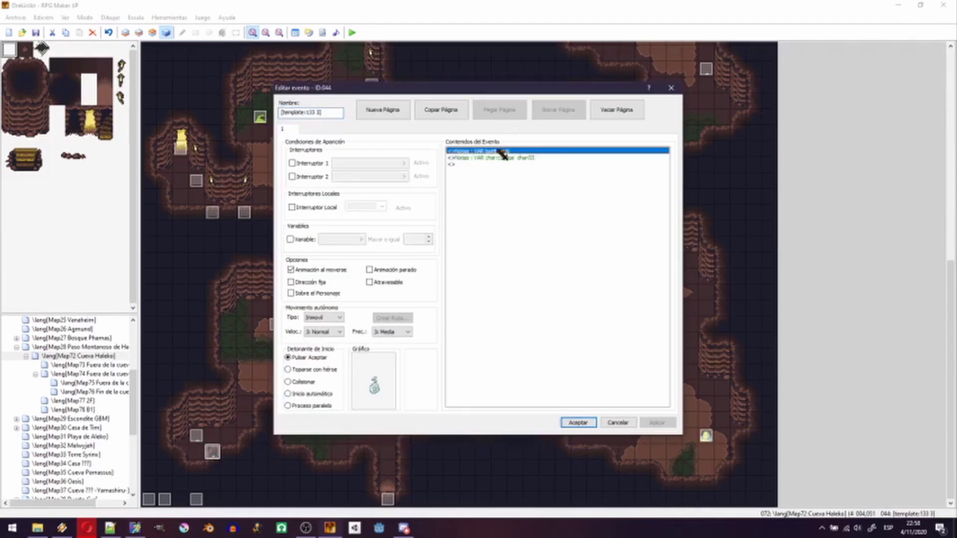
double_click(502, 151)
key(Return)
key(Return)
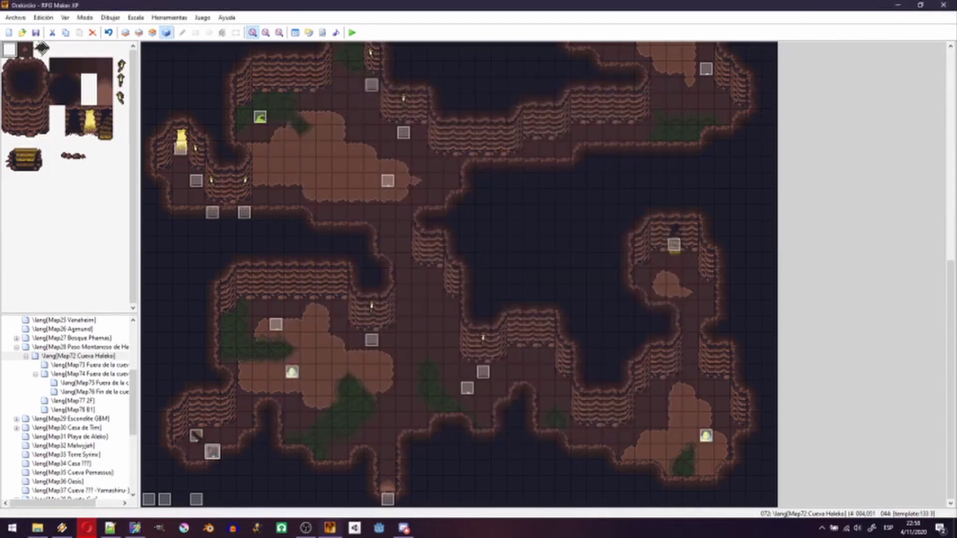
click(197, 436)
drag(212, 452, 196, 436)
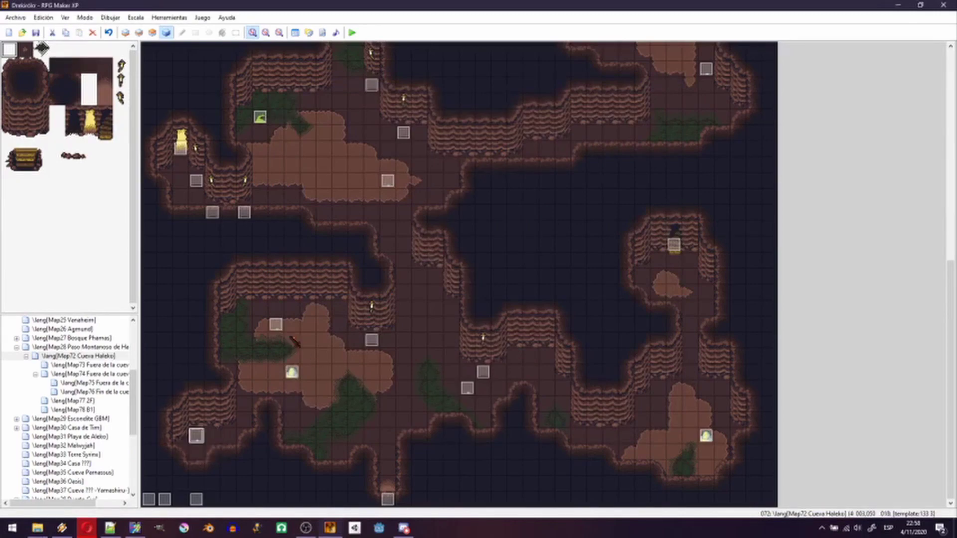
Step: Convert cave enemy event 016 to [template:133 3] and bring up event 017
double_click(276, 324)
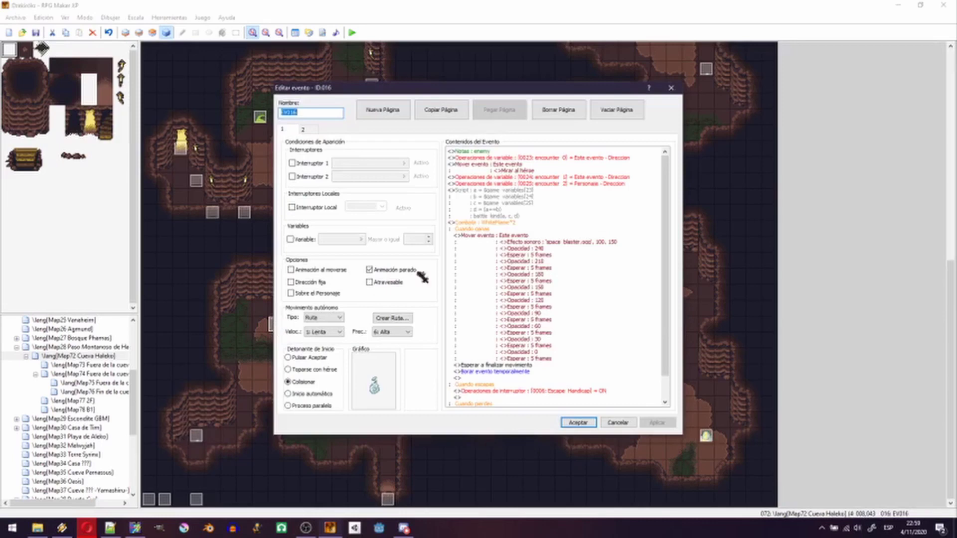
key(Escape)
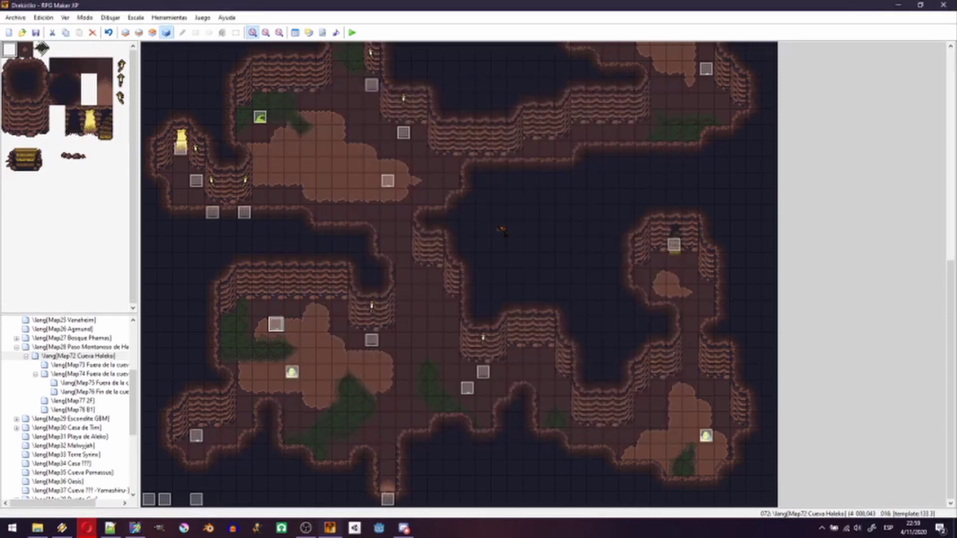
double_click(469, 388)
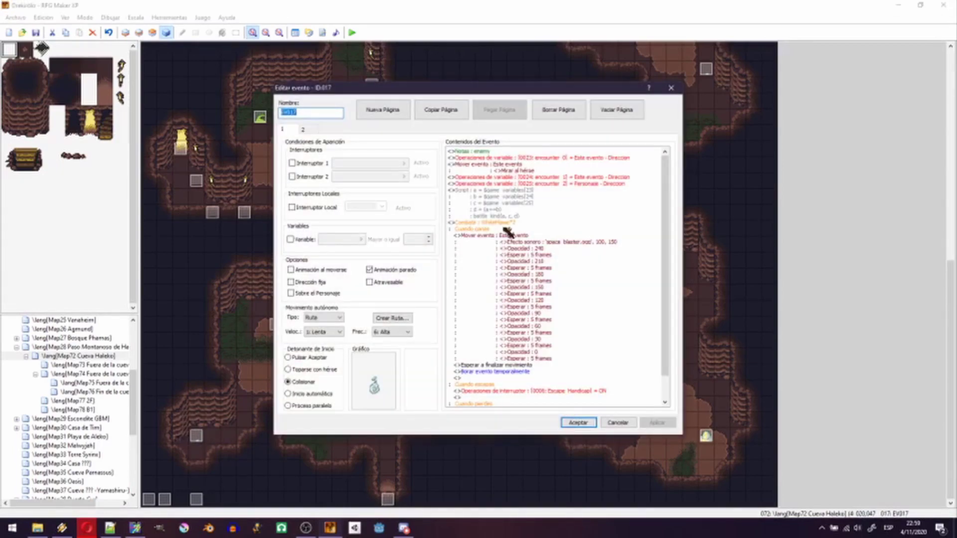
Step: Convert cave events 017 and 020 to [template:133 3] template references
key(Escape)
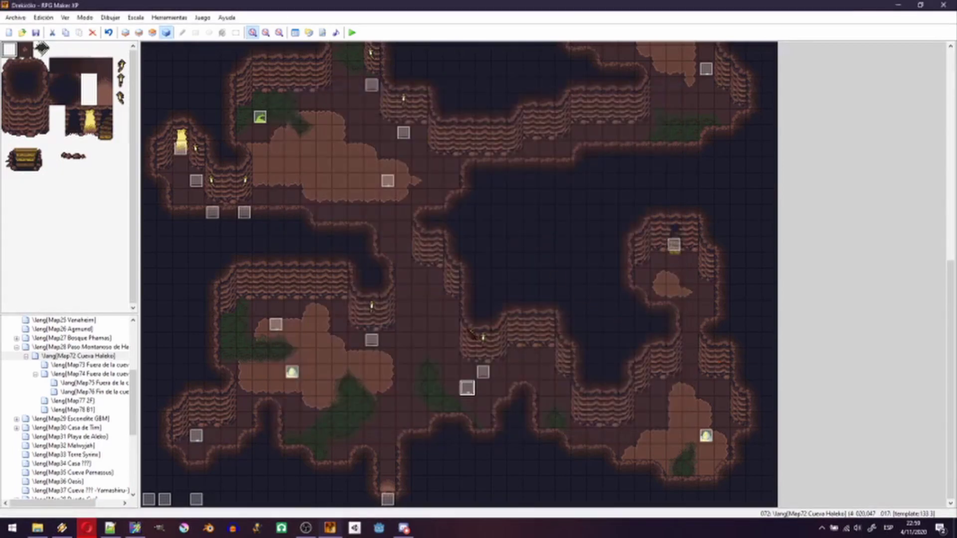
scroll(468, 333, up, 2)
scroll(438, 319, up, 2)
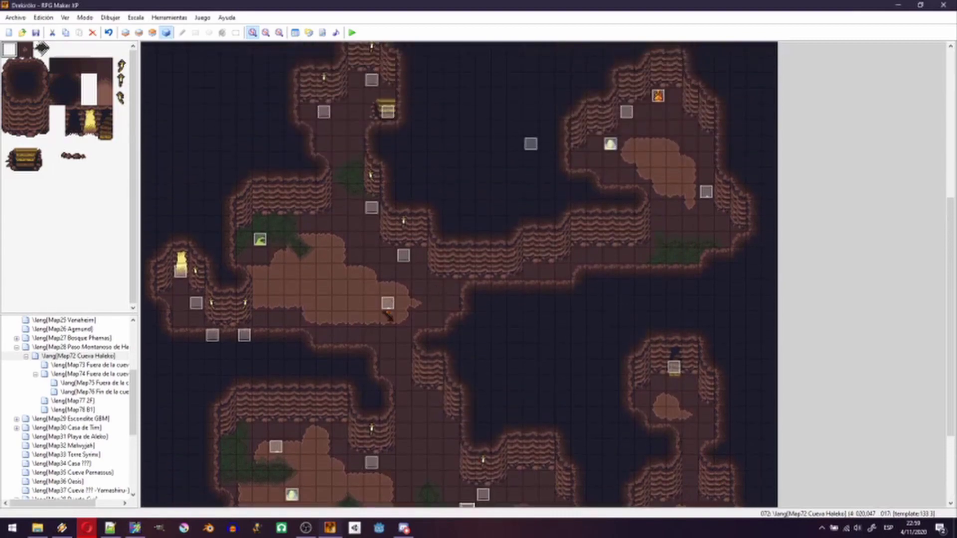
double_click(391, 305)
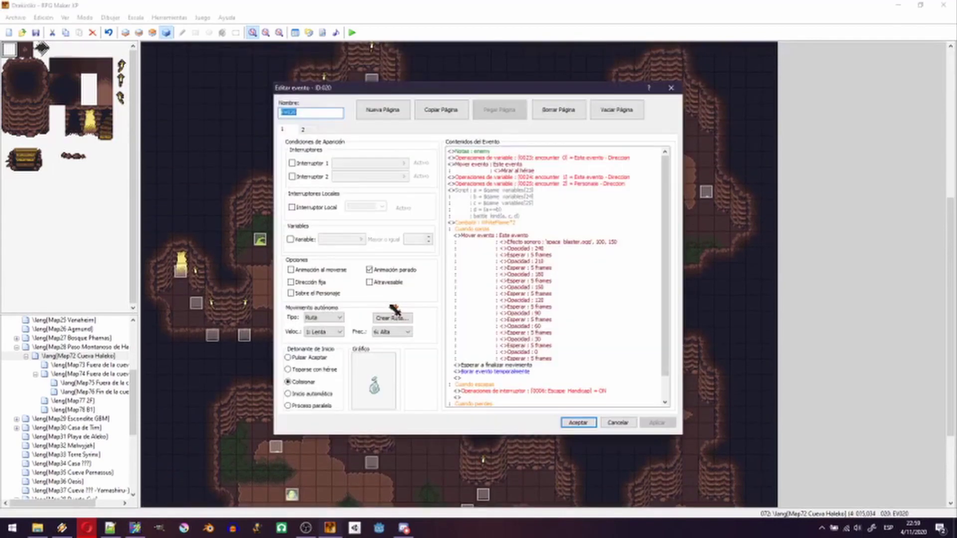
key(Escape)
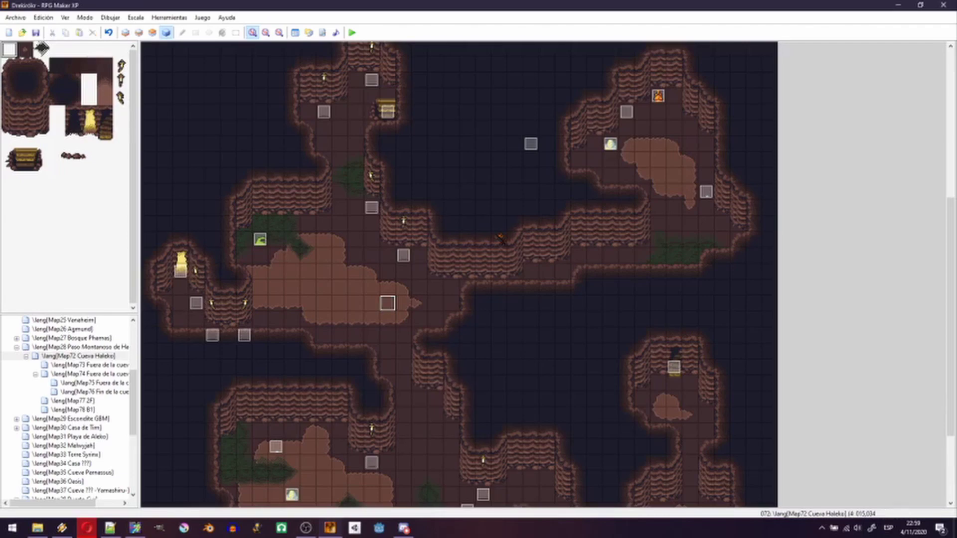
click(387, 303)
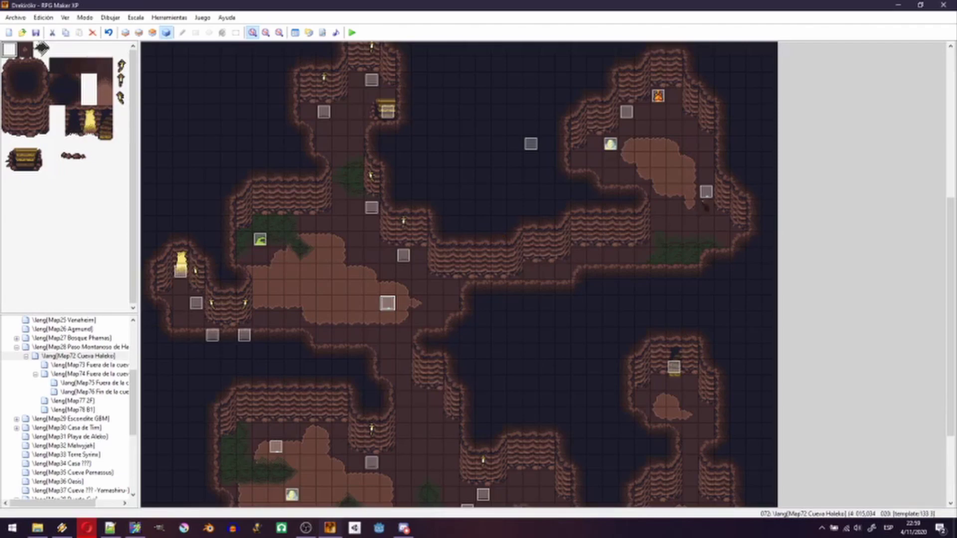
Step: Rename cave event 019 to the [template:133 3] template reference
double_click(705, 194)
key(Escape)
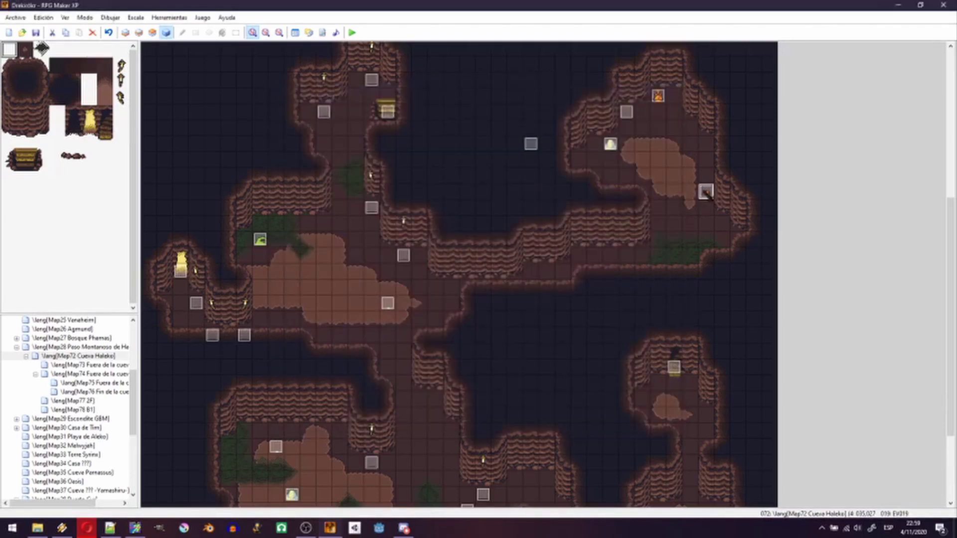
key(Delete)
key(ctrl+v)
middle_drag(542, 285, 520, 263)
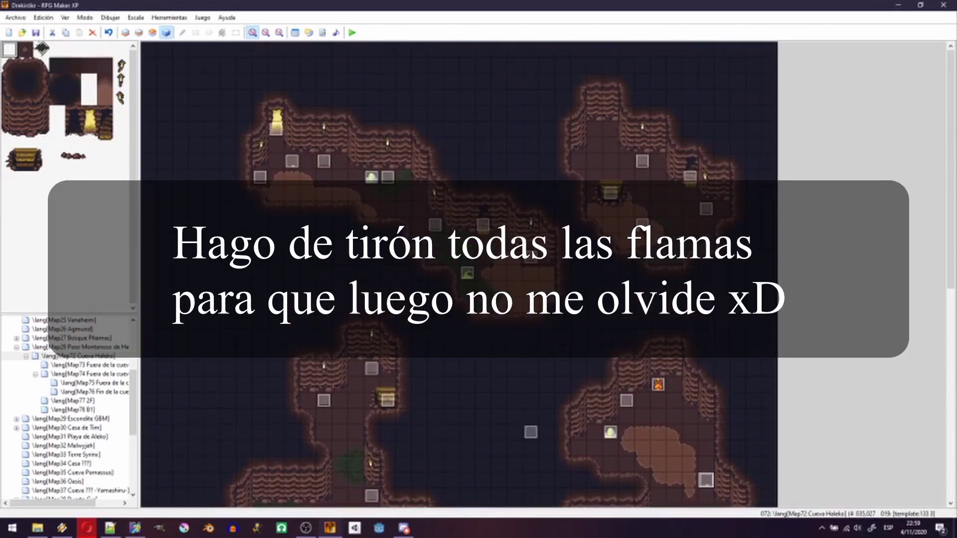
Step: Convert cave events 021 and 022 to [template:133 3] template references
double_click(706, 479)
key(Escape)
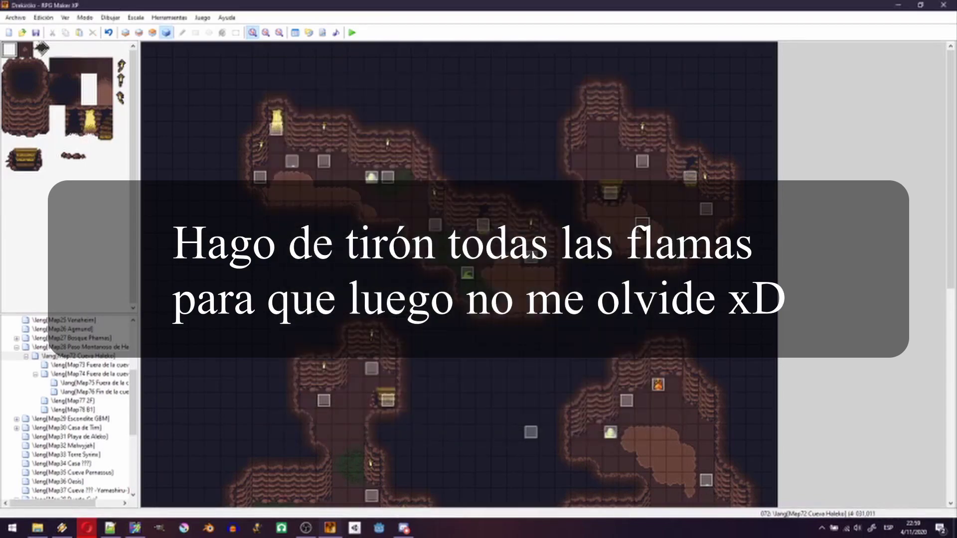
click(642, 222)
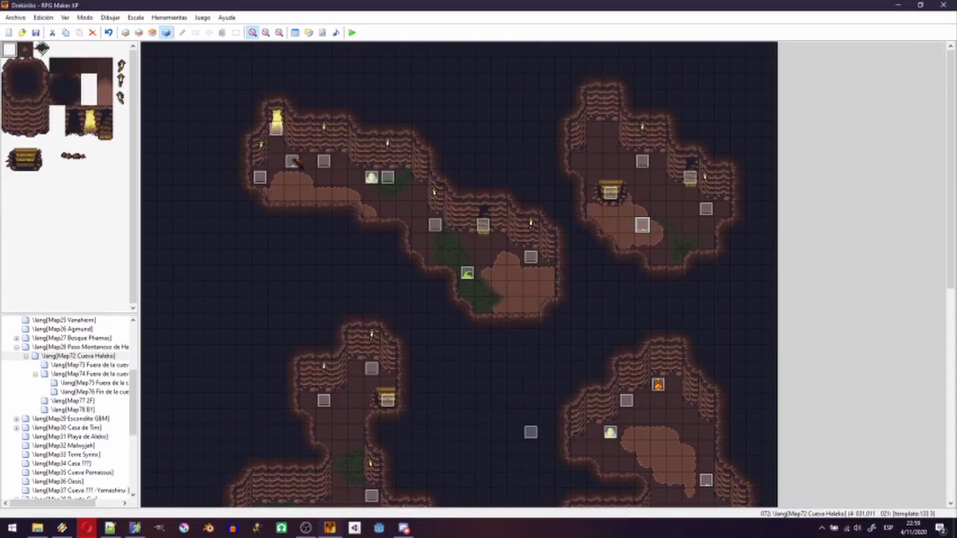
double_click(294, 162)
key(Escape)
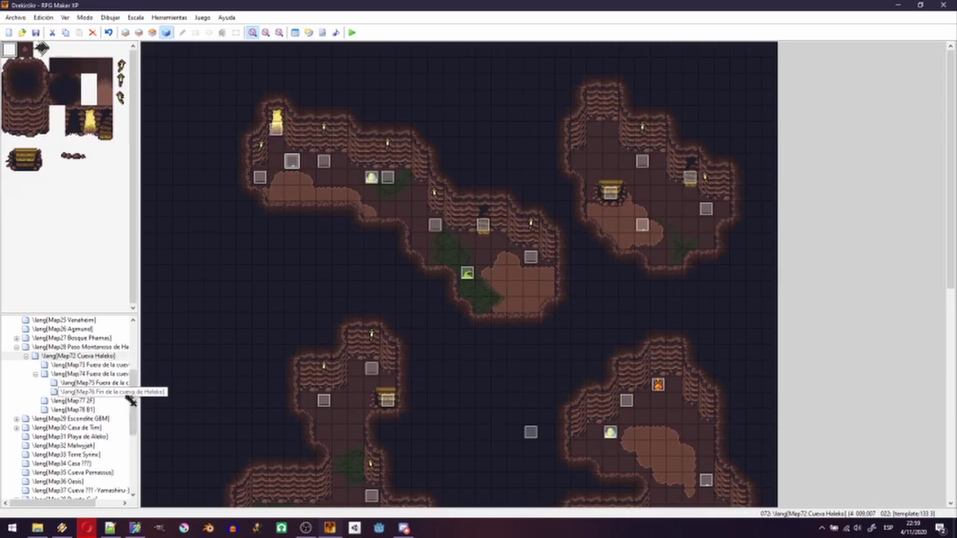
Step: On the cliff-and-bridge Fuera de la cueva map, make the left-ledge enemy a template reference
click(102, 357)
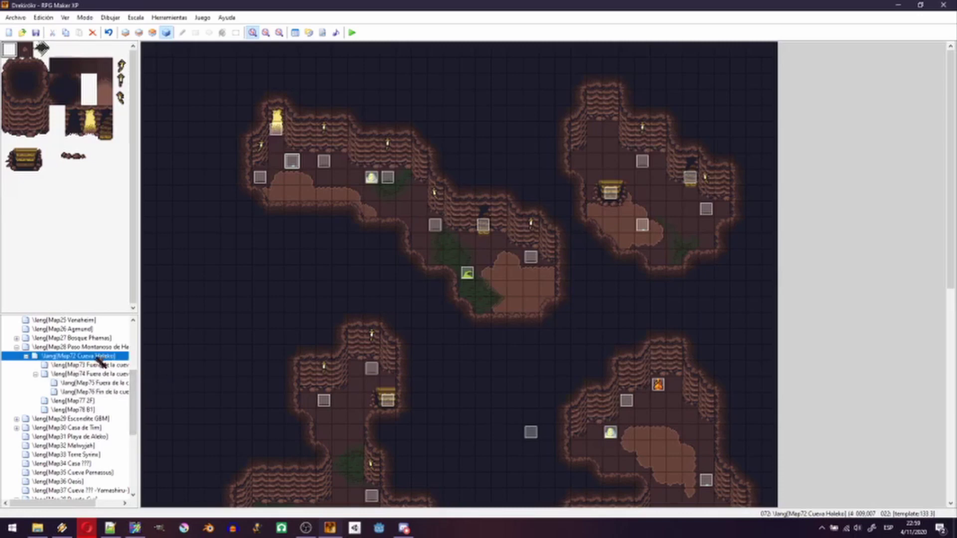
click(99, 365)
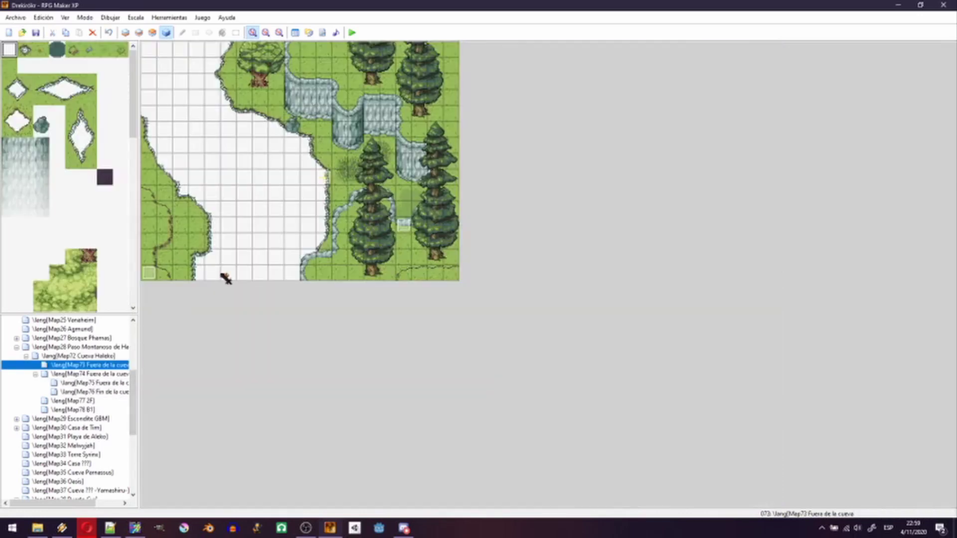
click(90, 374)
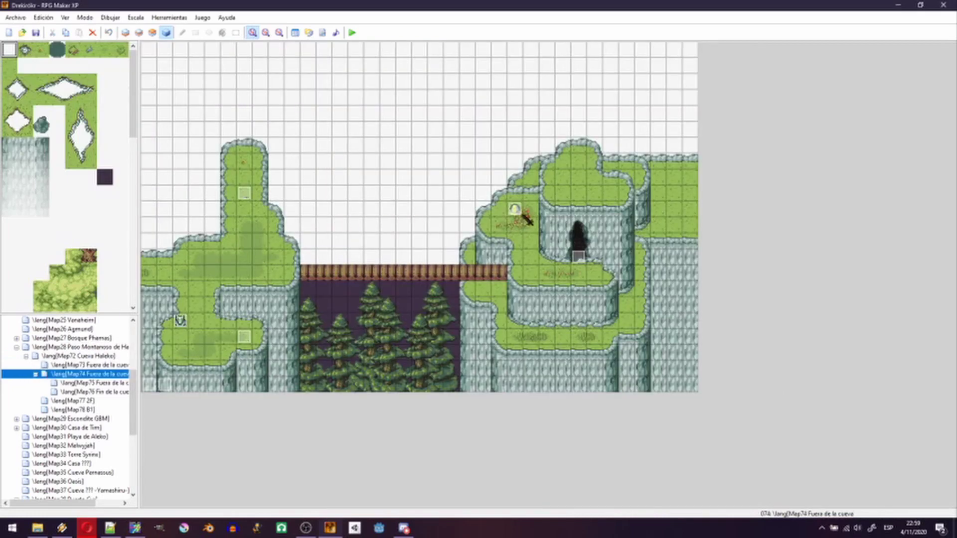
double_click(243, 199)
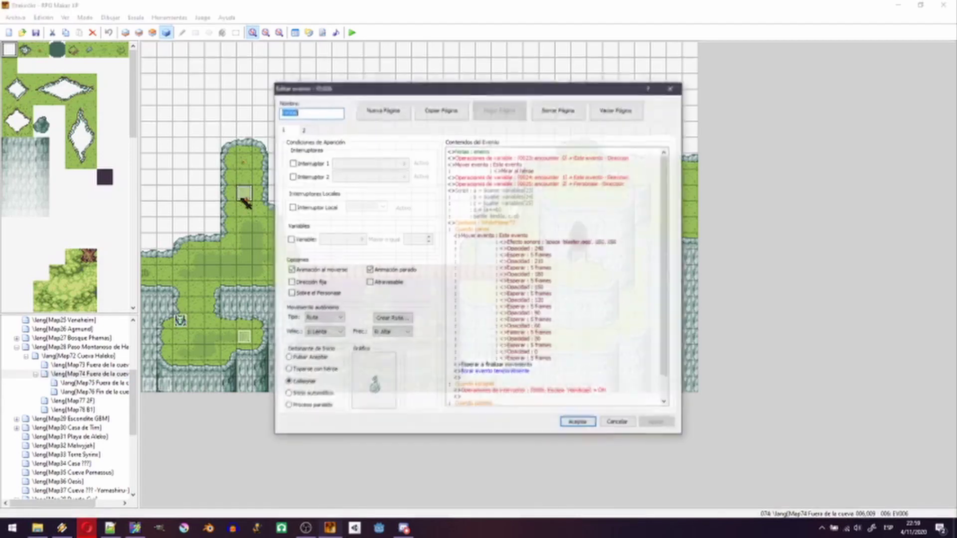
key(Escape)
key(Return)
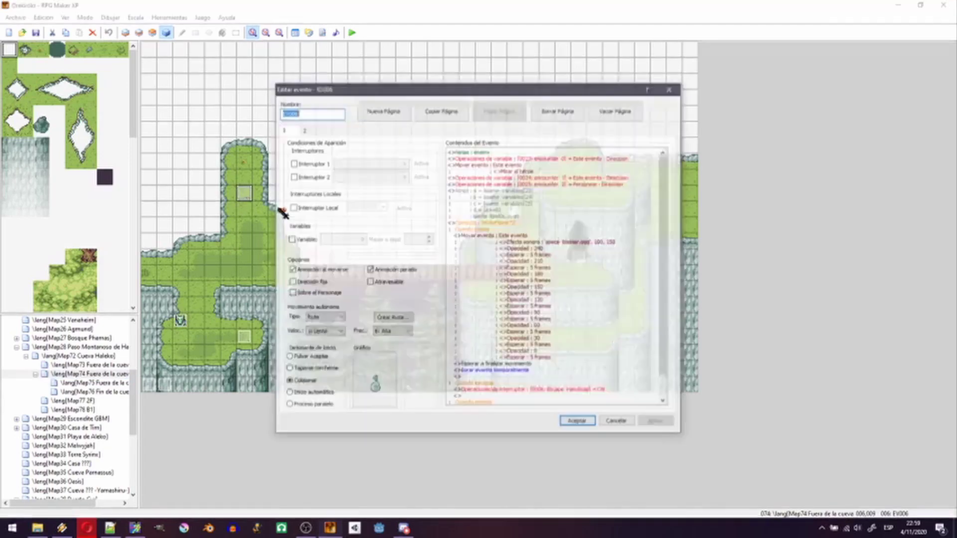
key(Return)
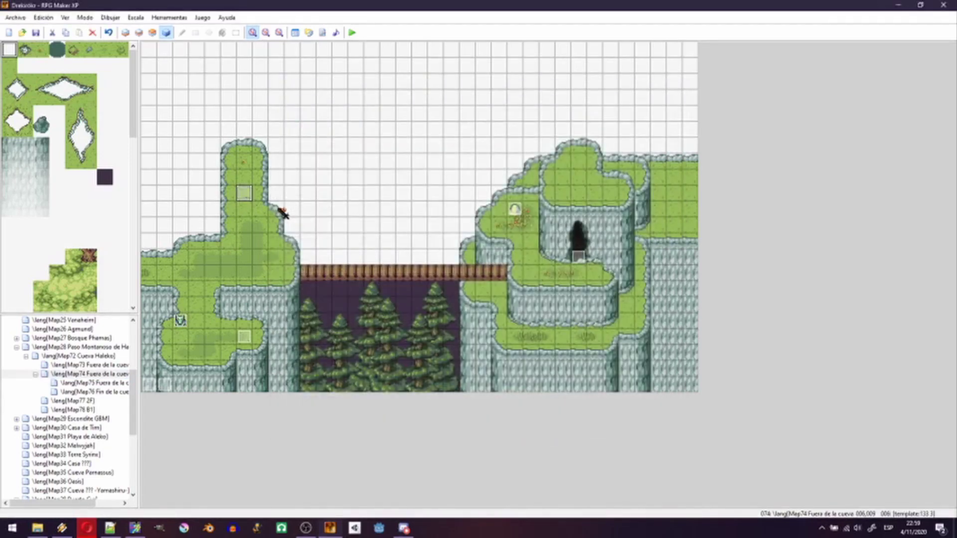
key(Return)
key(Escape)
Step: Replace the next Fuera de la cueva map's enemy with [template:133 3], then open Fin de la cueva de Haleko
double_click(246, 338)
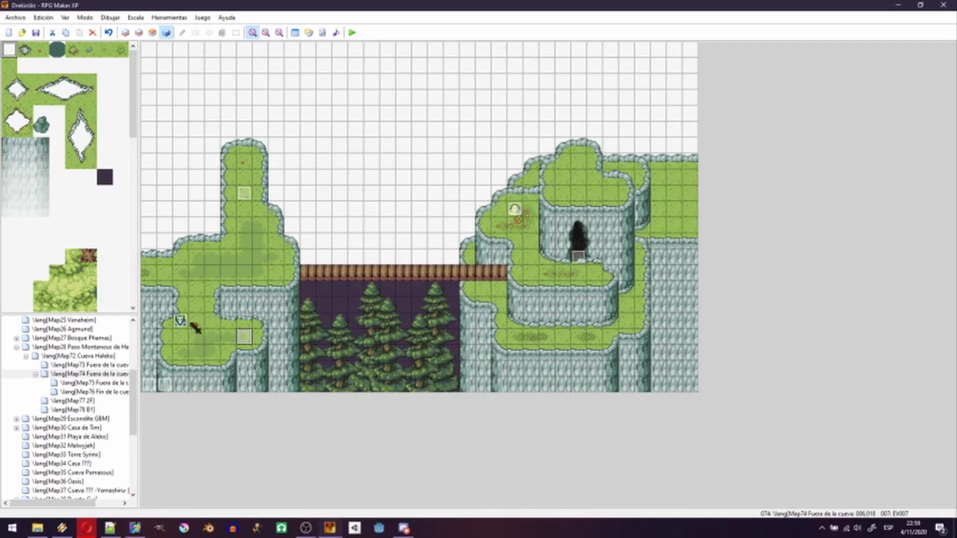
click(92, 383)
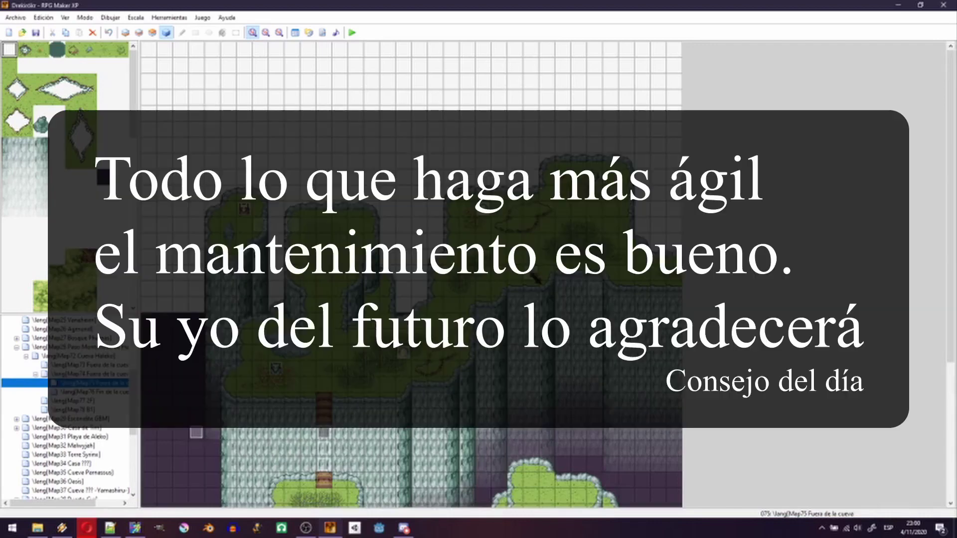
double_click(530, 272)
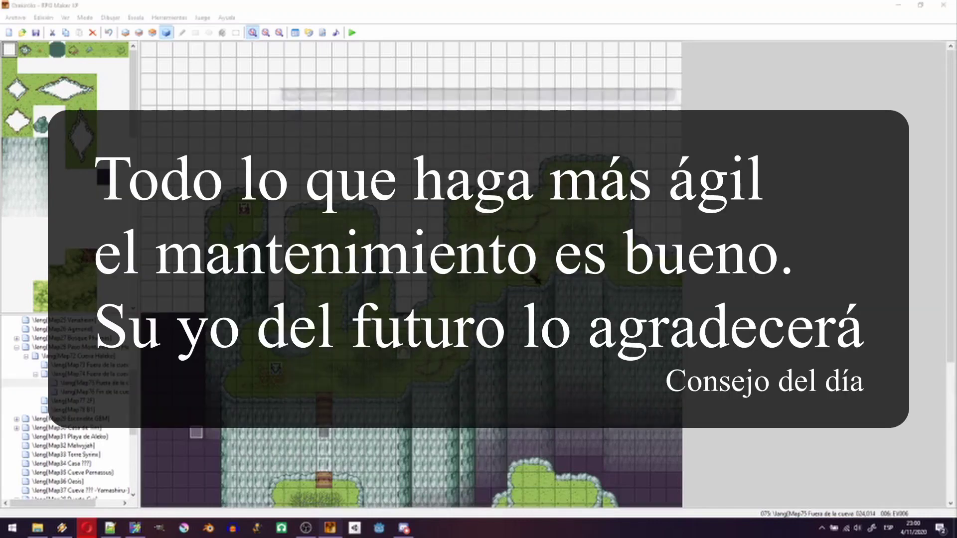
key(Escape)
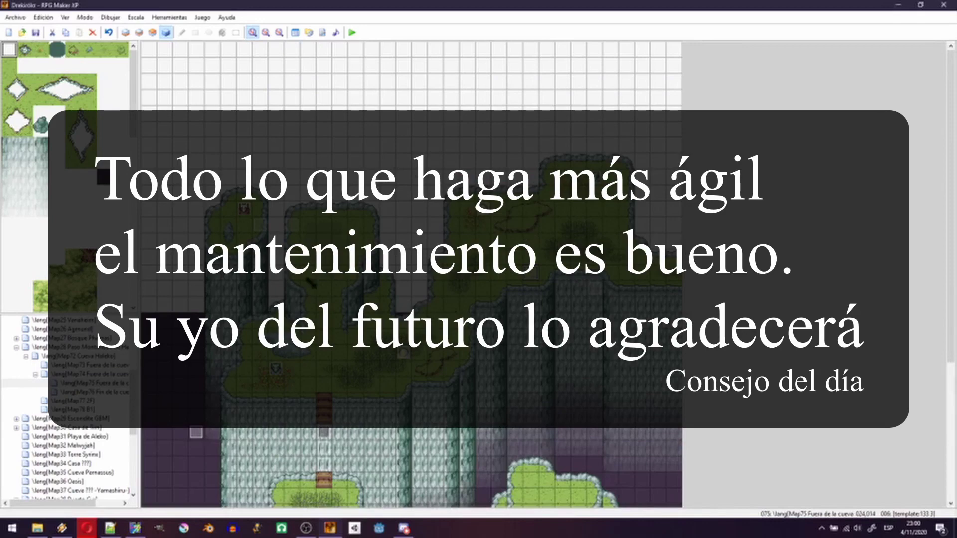
middle_click(349, 267)
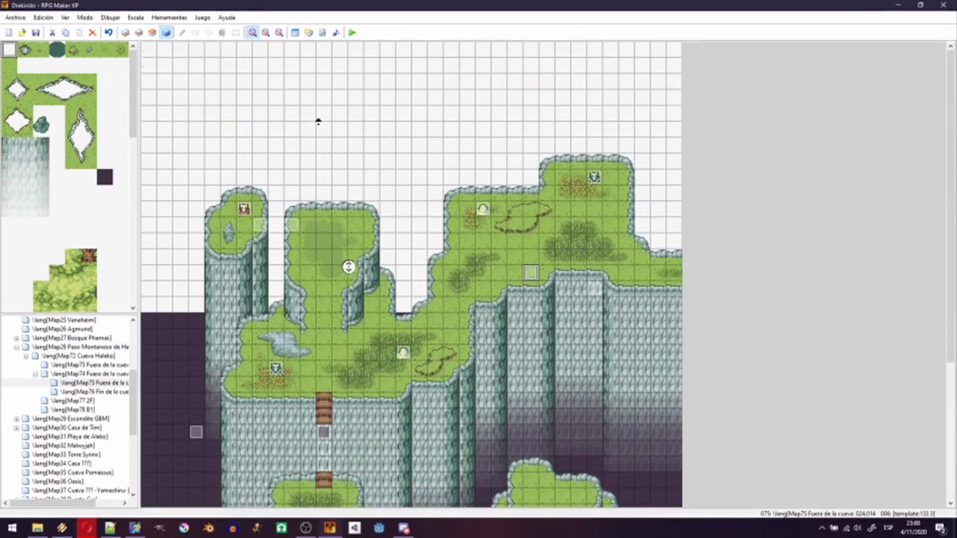
middle_click(323, 127)
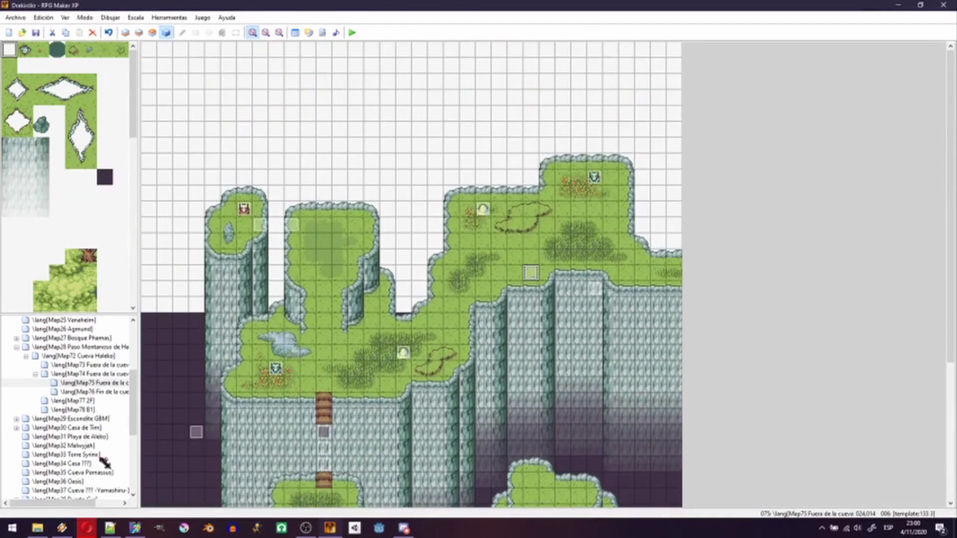
click(93, 391)
Step: On Map77 2F, make event 012 a [template:133 3] reference, check event 011, then open Map78 B1
click(73, 401)
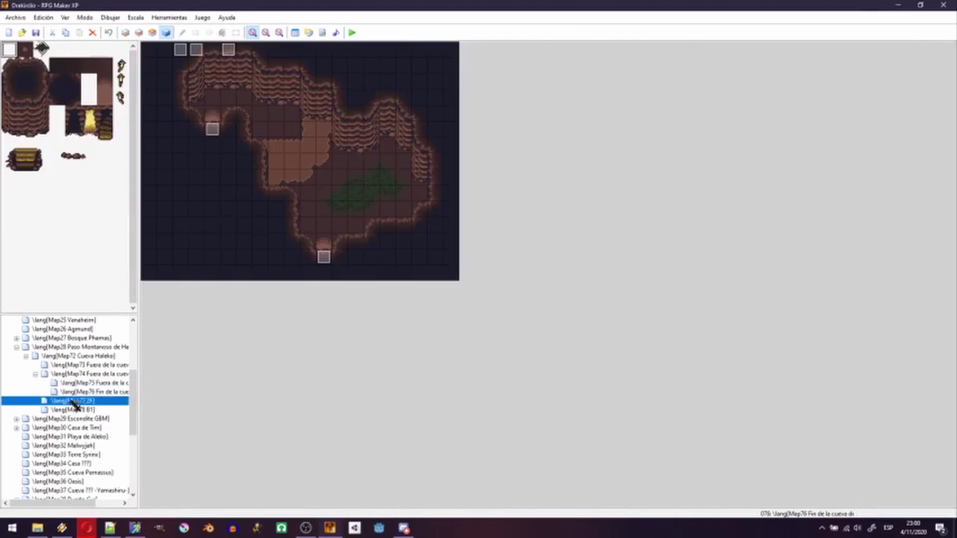
click(371, 231)
double_click(370, 232)
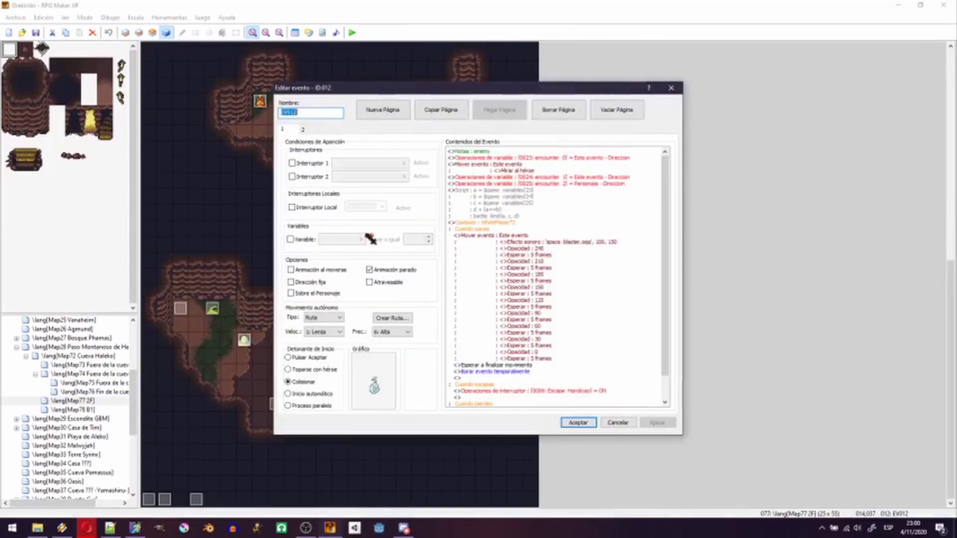
key(Return)
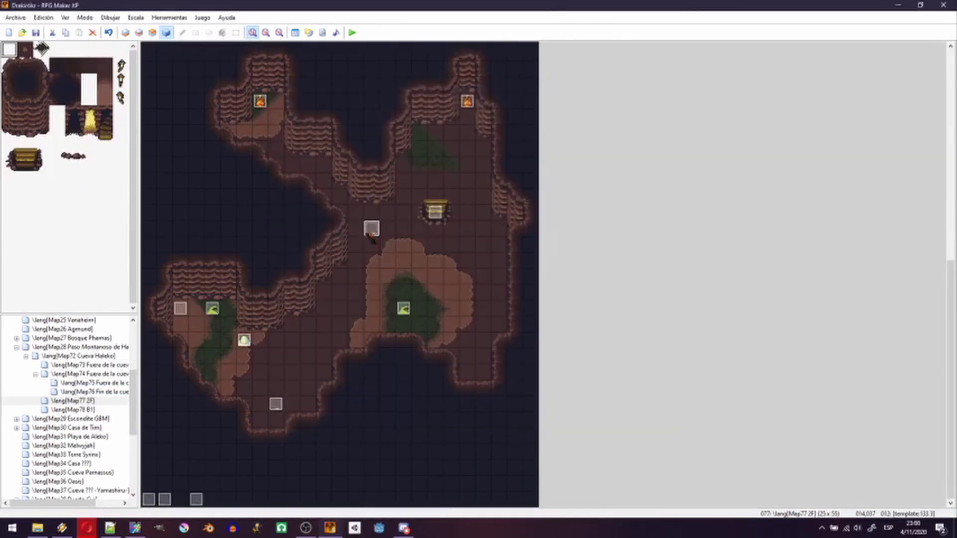
double_click(277, 405)
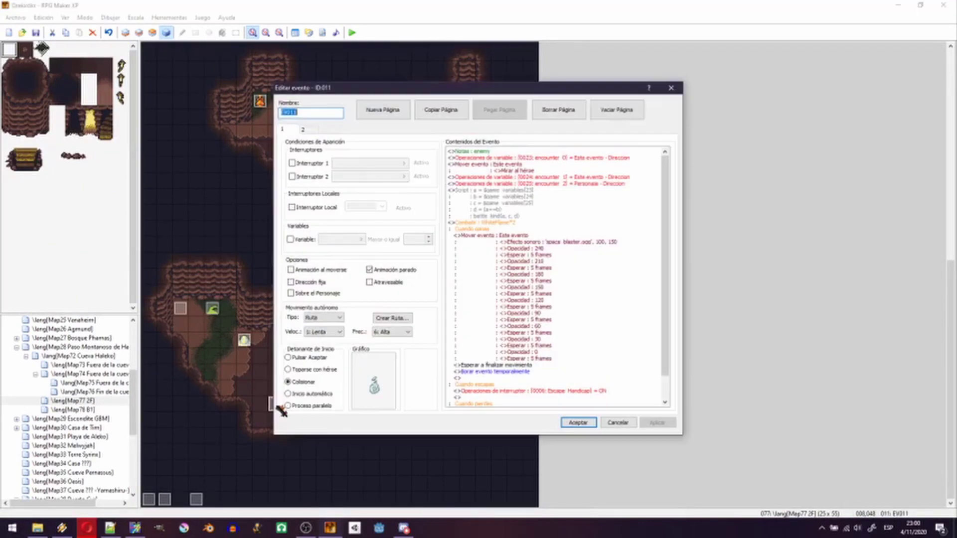
key(Return)
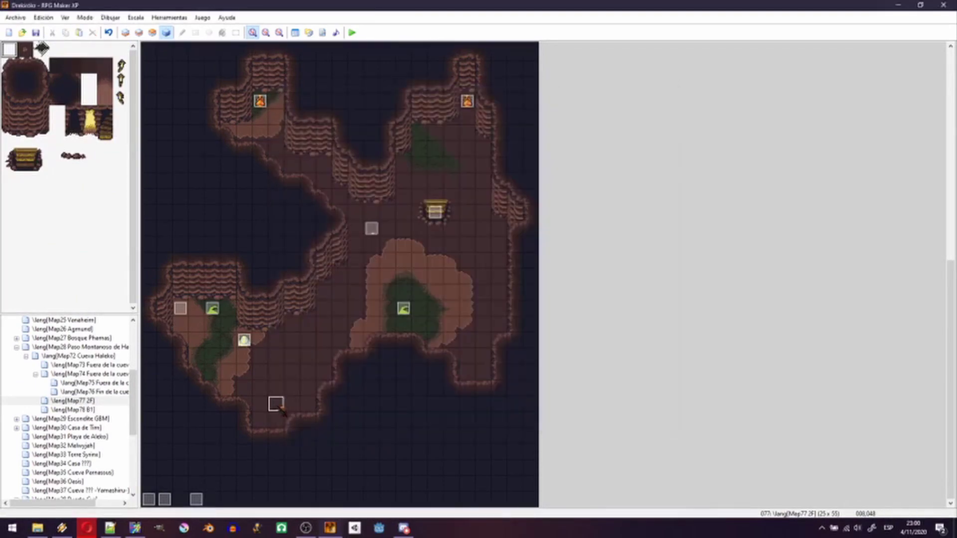
click(69, 409)
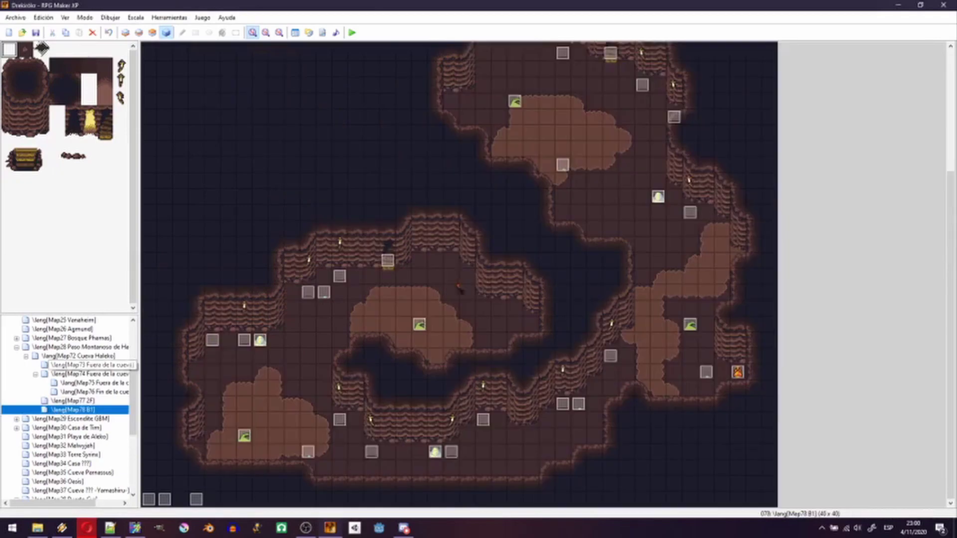
Step: Inspect the first B1 enemy event and replace it with the template reference
double_click(324, 292)
key(Escape)
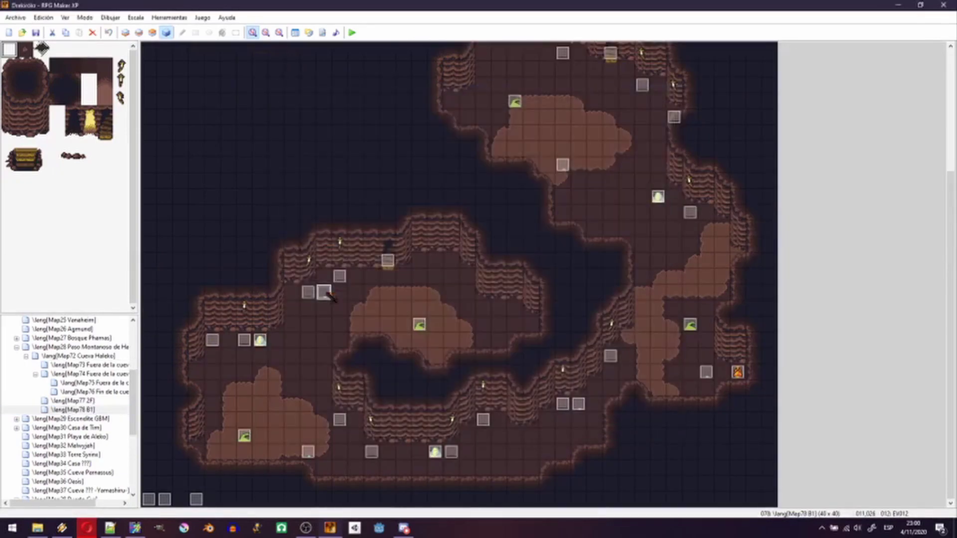
double_click(324, 292)
key(Return)
Step: Convert enemy events 013 and 014 to template references, rechecking event 014
double_click(308, 452)
key(Escape)
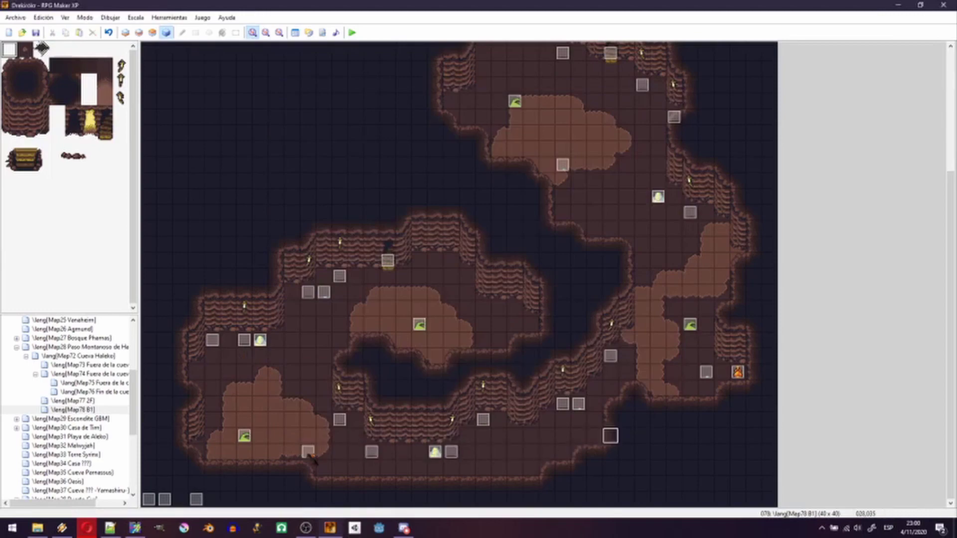
double_click(578, 403)
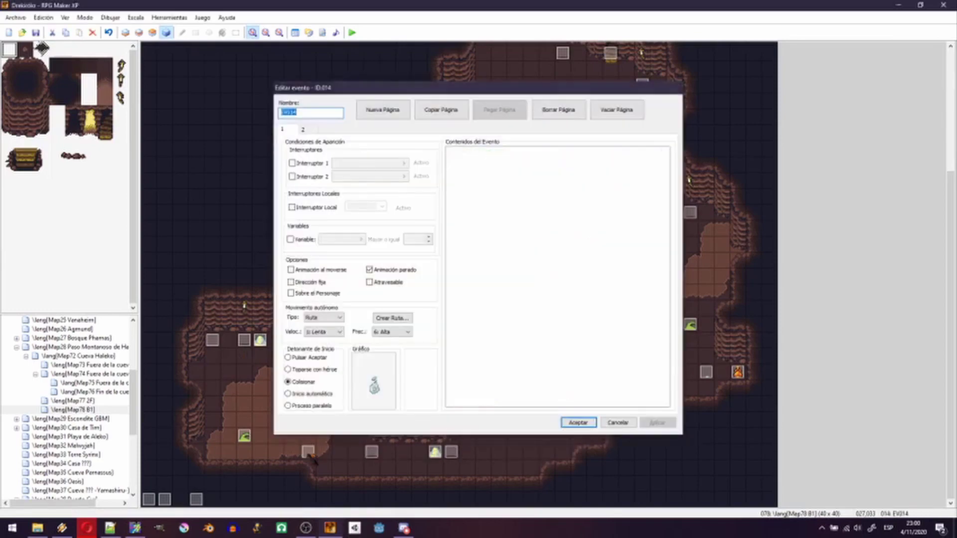
key(Escape)
double_click(579, 404)
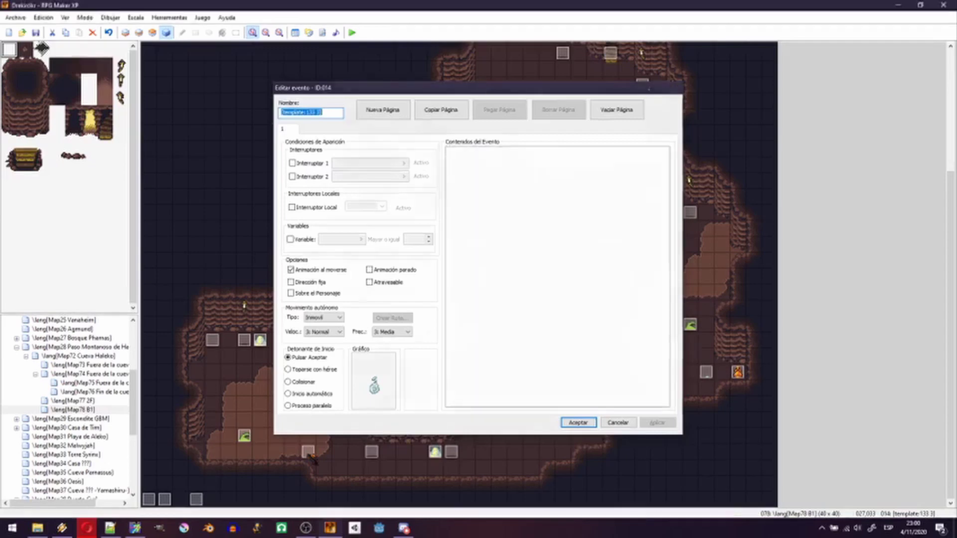
key(Escape)
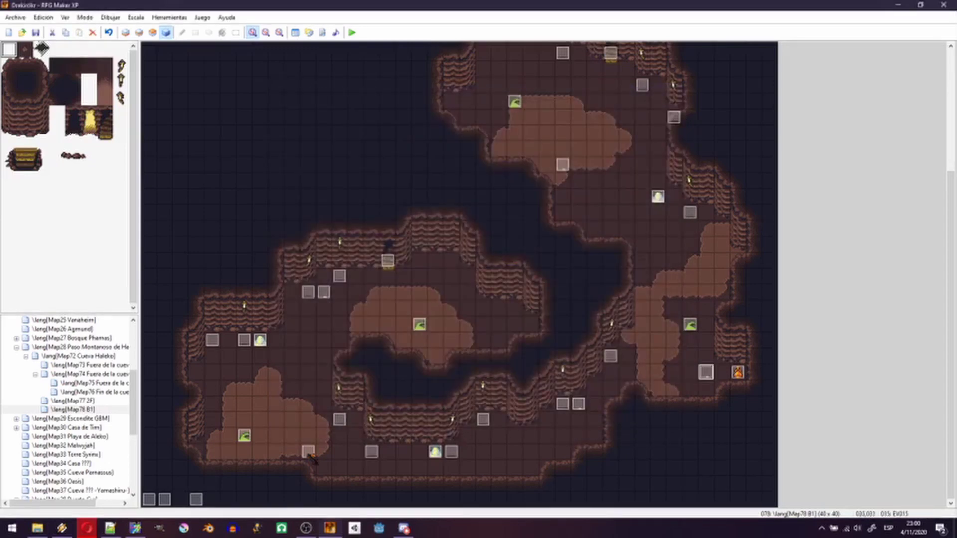
Step: Convert enemy events 015 and 016 to [template:133 3] references
double_click(706, 372)
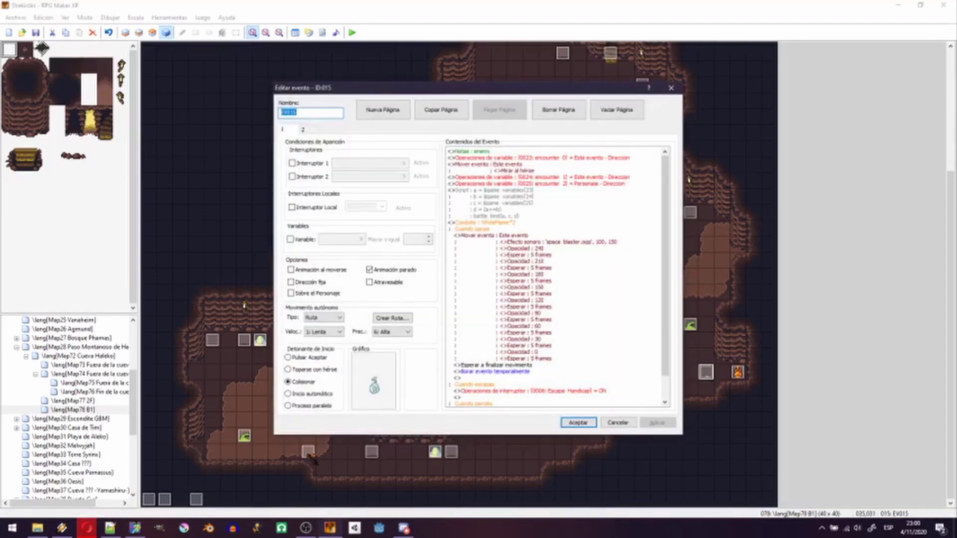
key(Escape)
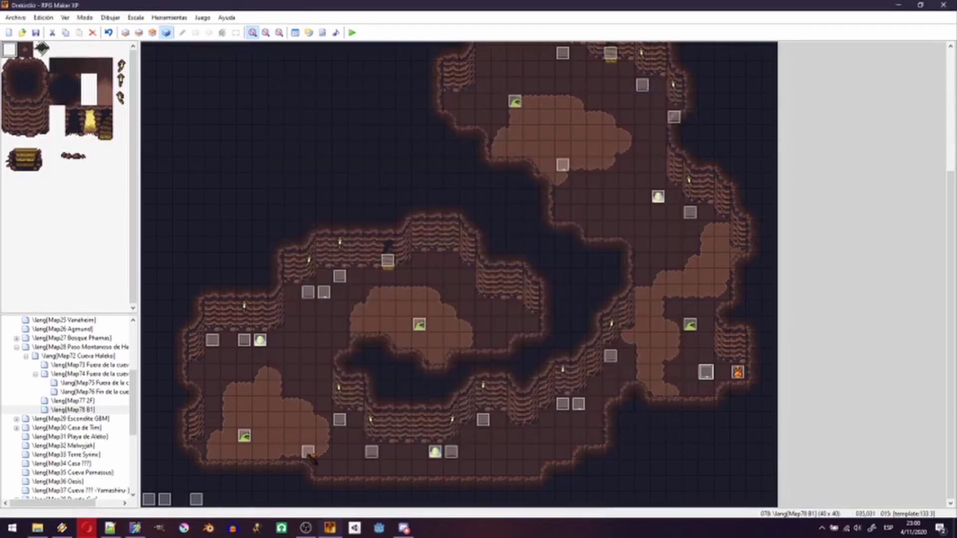
double_click(557, 164)
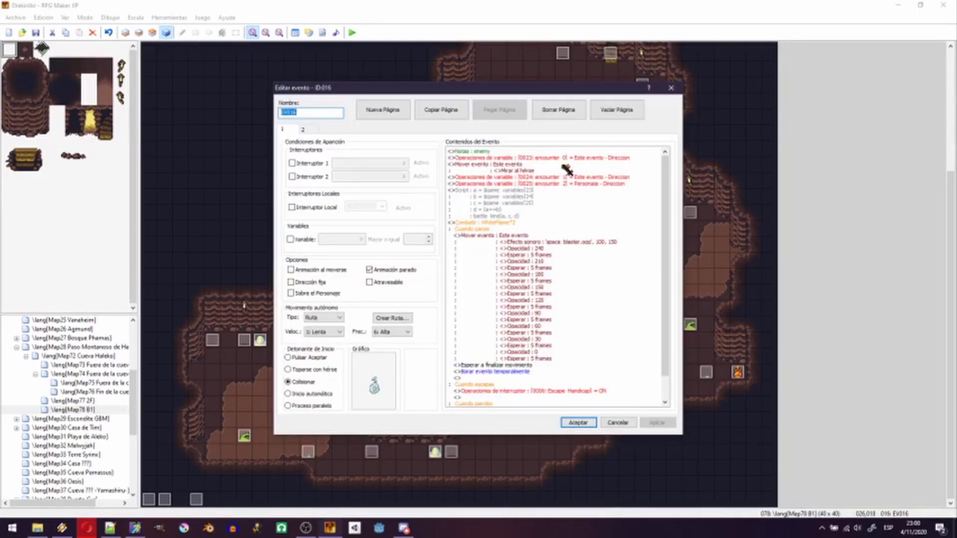
key(Escape)
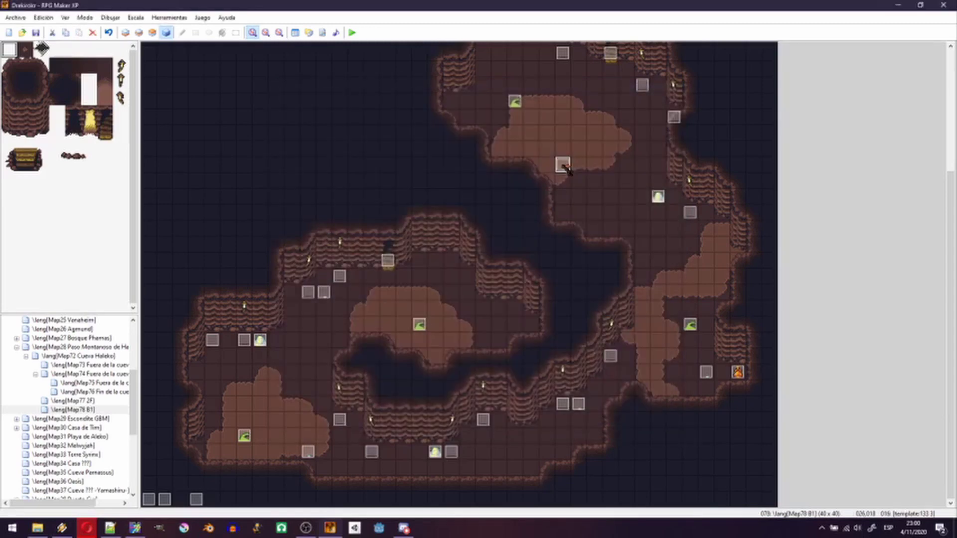
Step: Inspect another B1 enemy event without changes and reselect Map78 B1 in the tree
scroll(589, 216, up, 5)
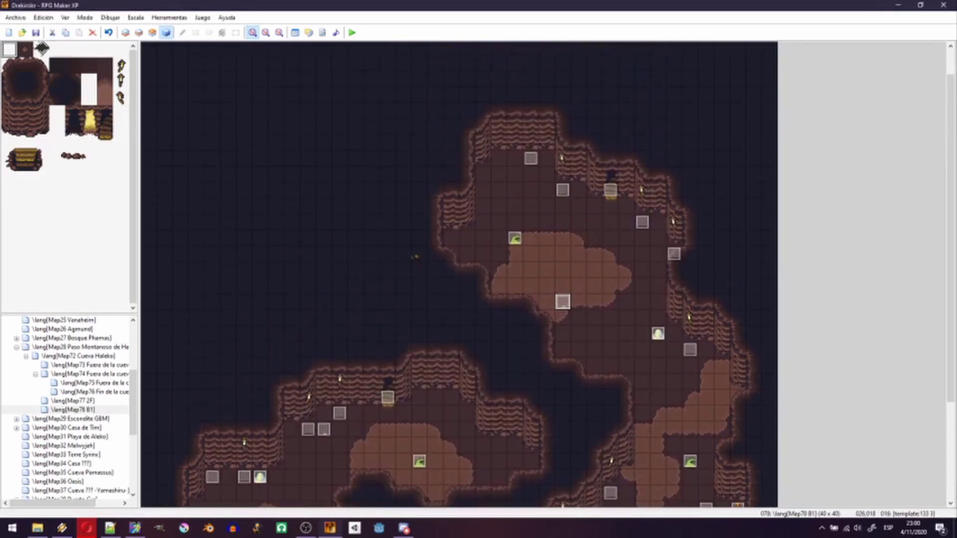
double_click(531, 158)
key(Escape)
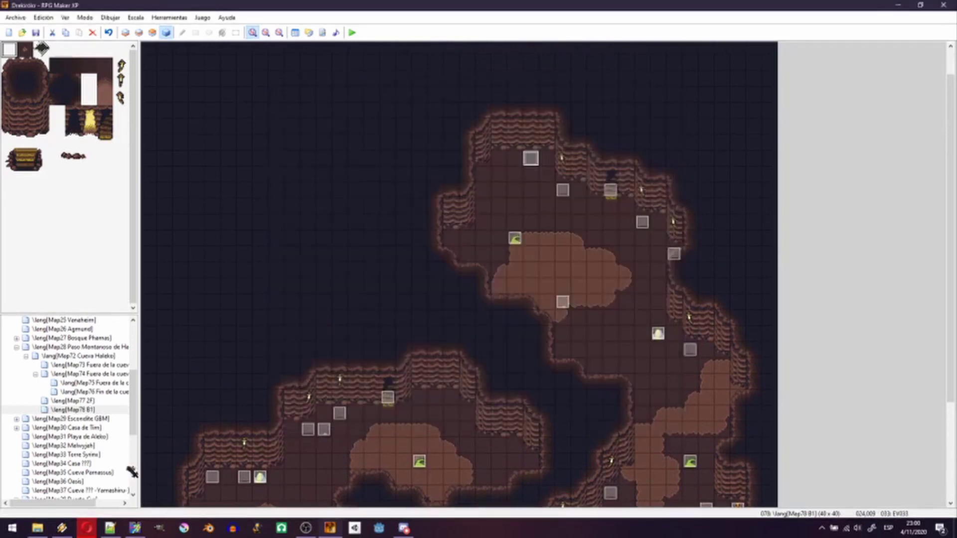
click(89, 409)
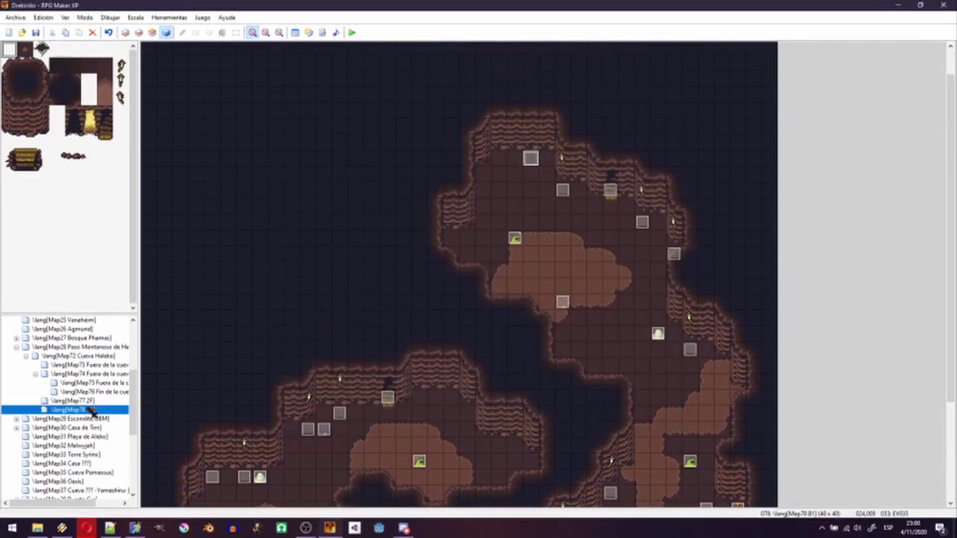
Step: Check a Cueva Haleko event referencing template 133 3, then move to Map133 TMap
click(72, 356)
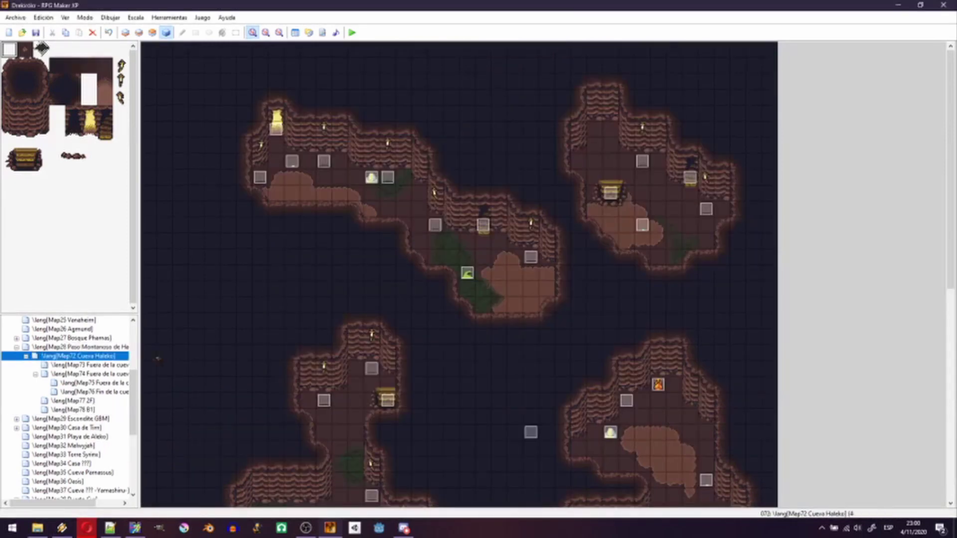
scroll(438, 325, down, 5)
scroll(445, 330, down, 5)
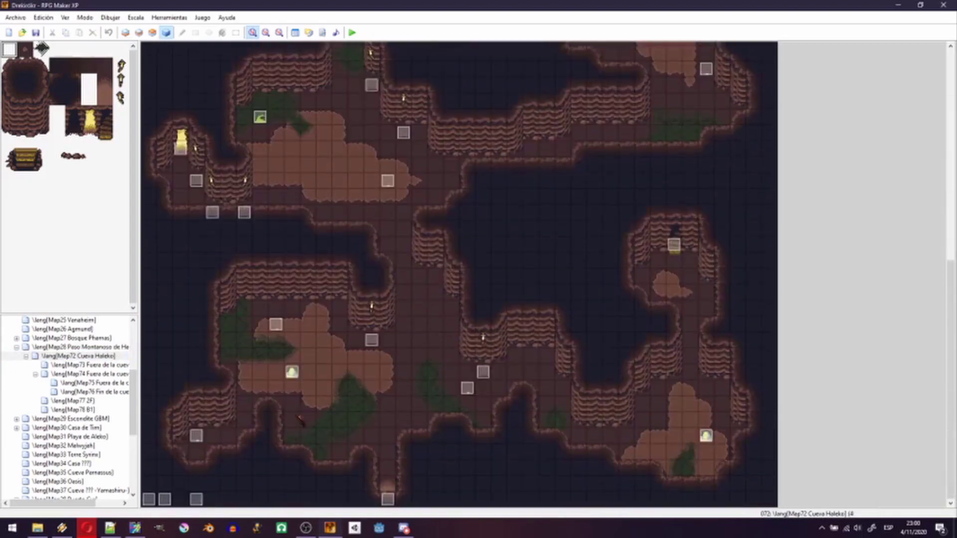
double_click(467, 390)
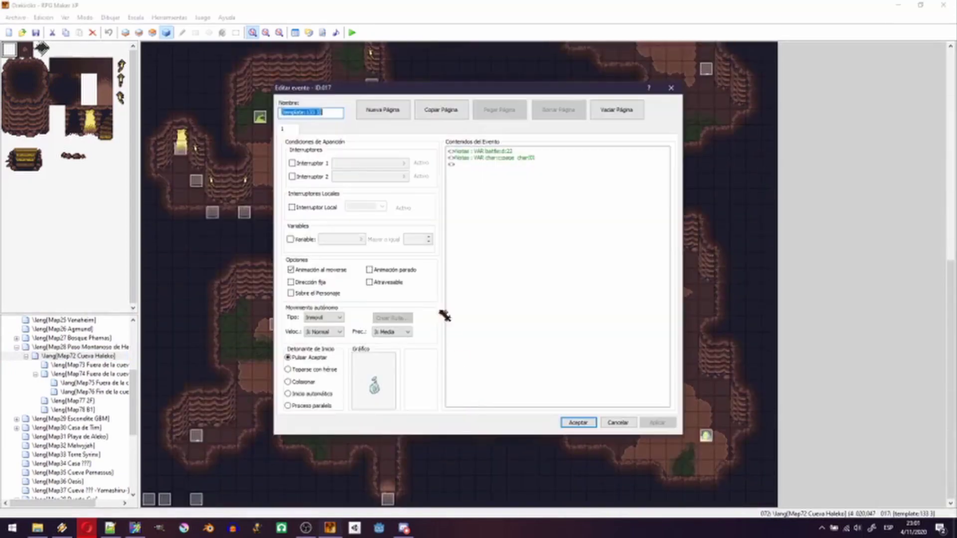
key(Escape)
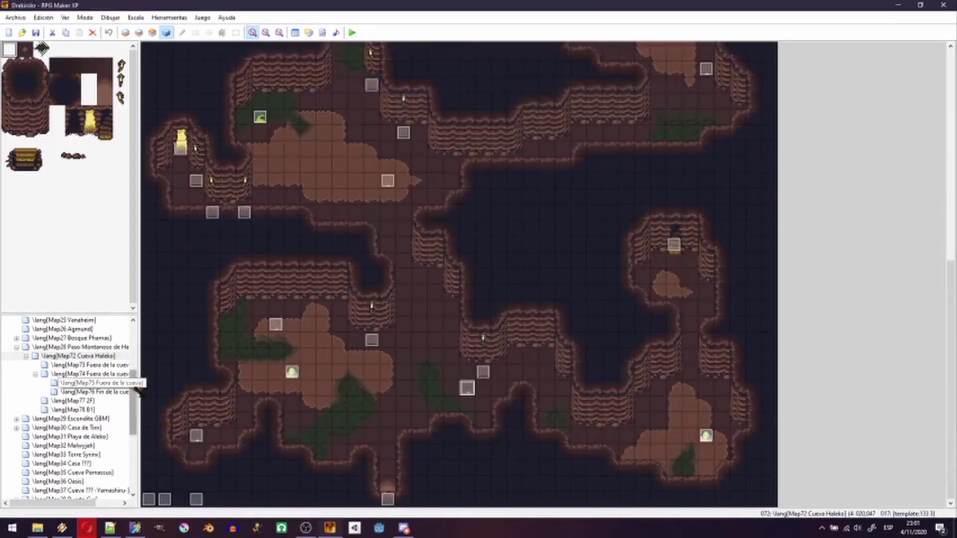
drag(133, 394, 117, 487)
click(77, 464)
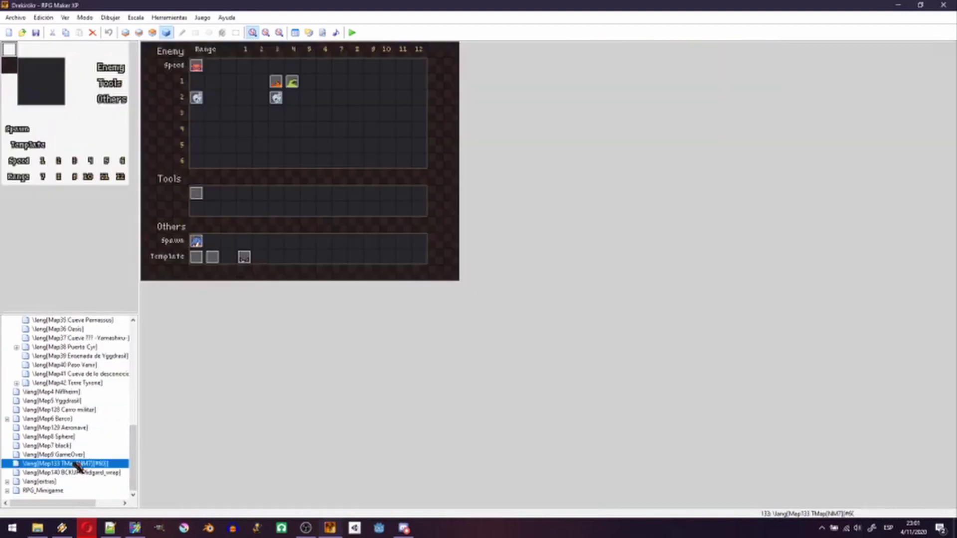
double_click(293, 82)
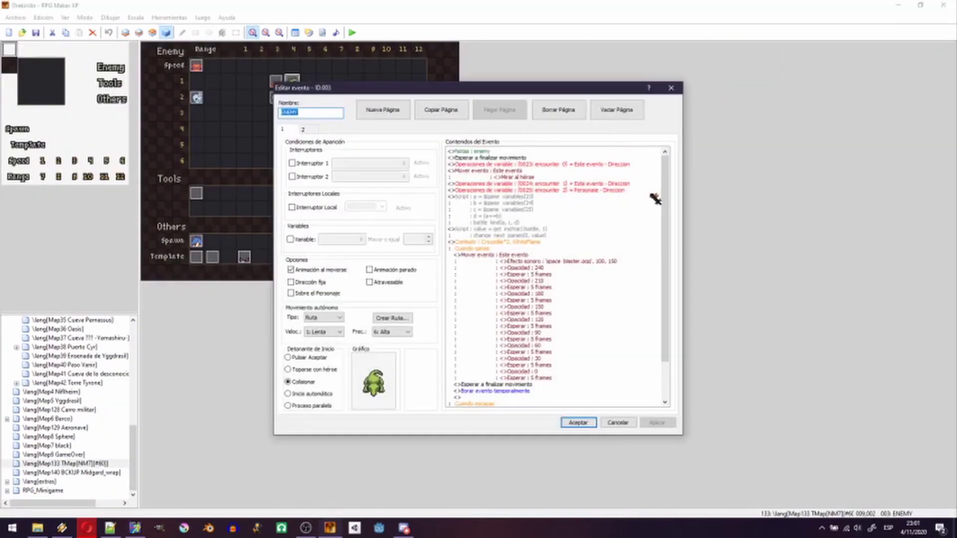
scroll(654, 346, down, 3)
scroll(656, 240, up, 3)
click(578, 423)
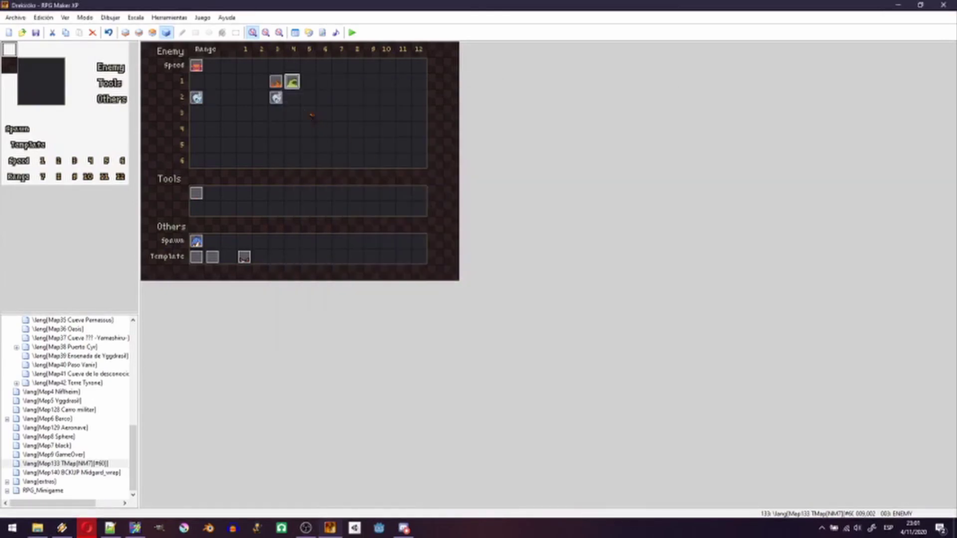
double_click(284, 83)
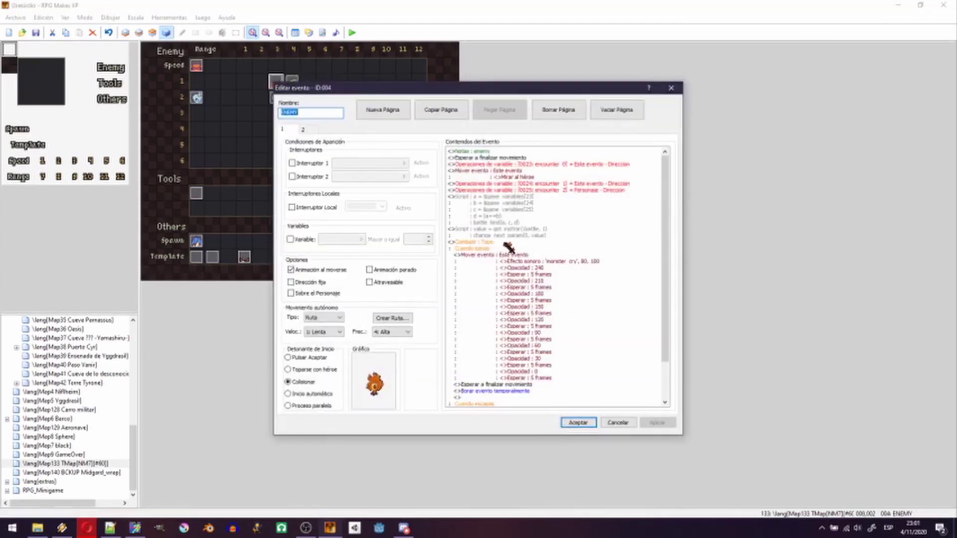
key(Escape)
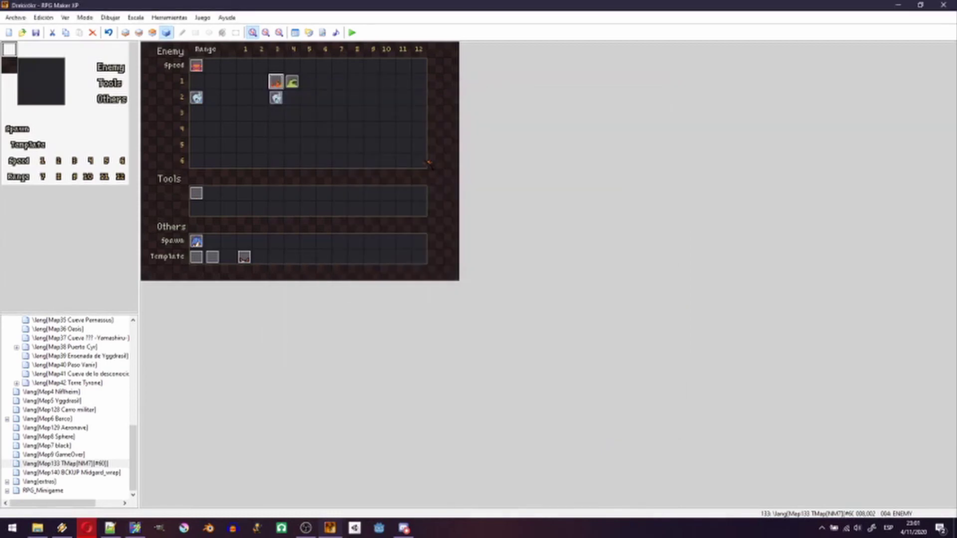
double_click(292, 82)
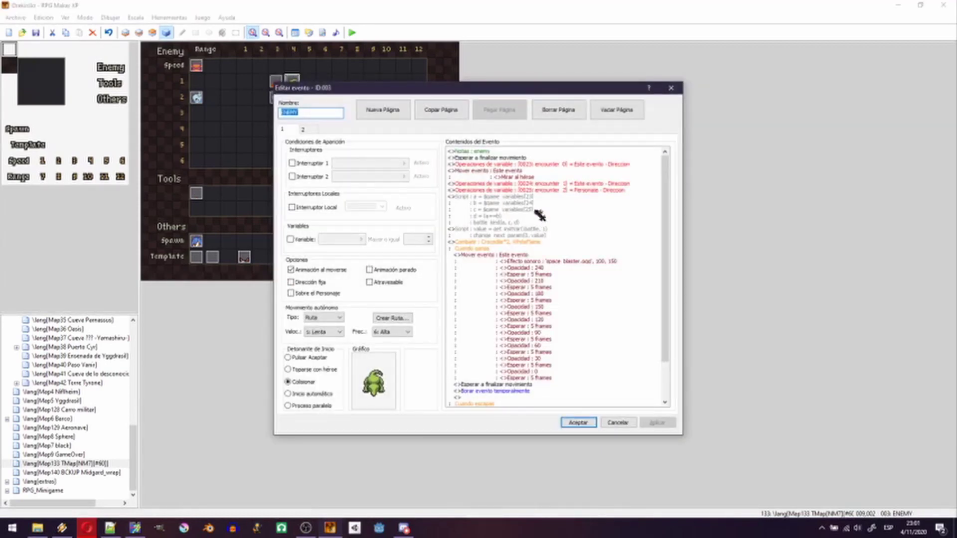
click(516, 234)
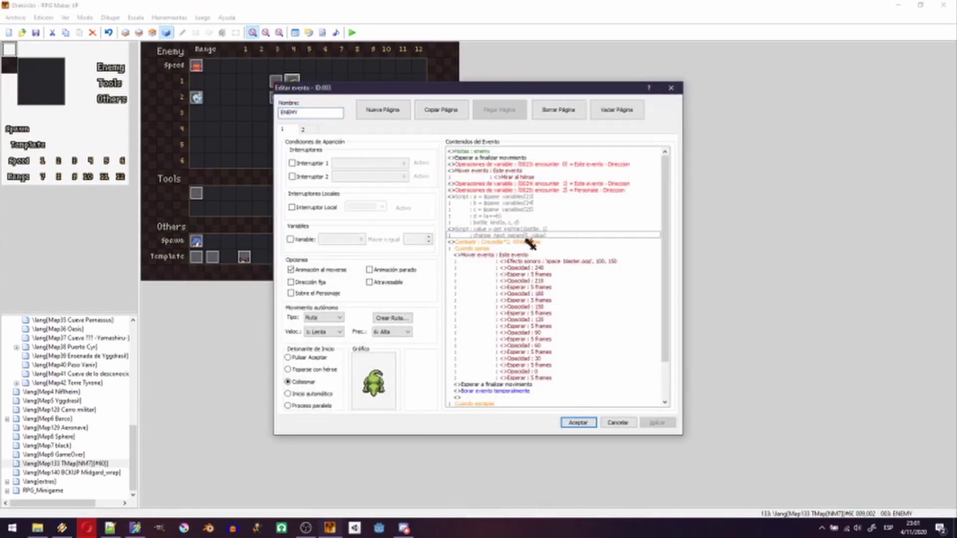
double_click(534, 233)
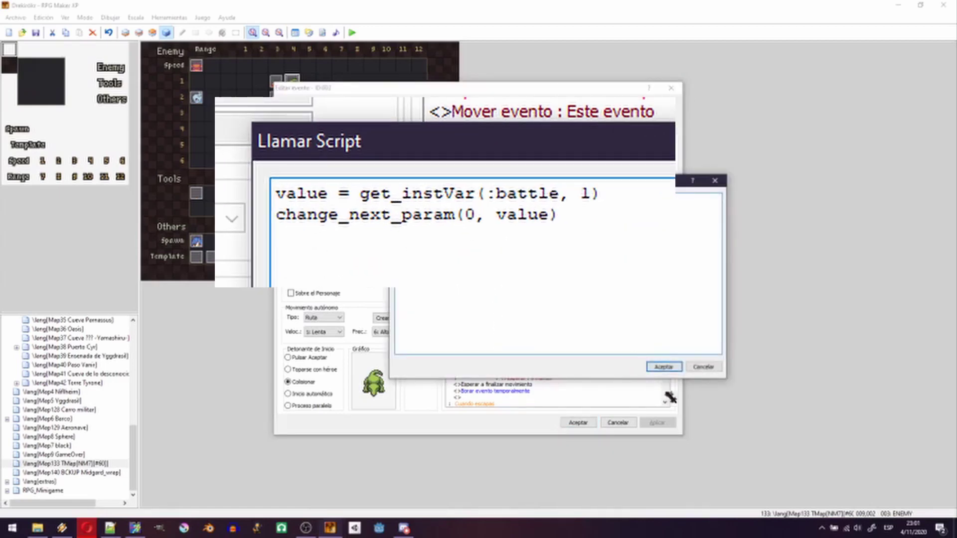
click(701, 368)
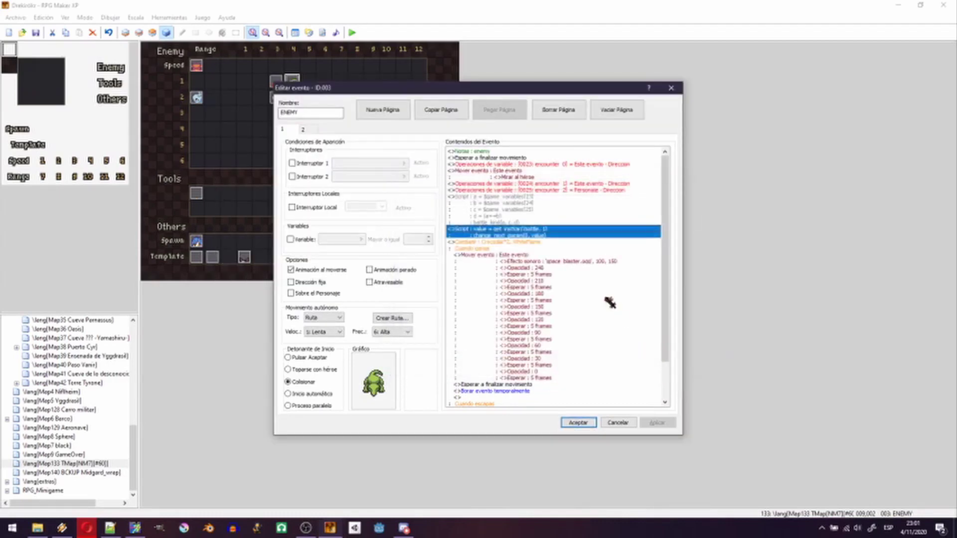
click(532, 243)
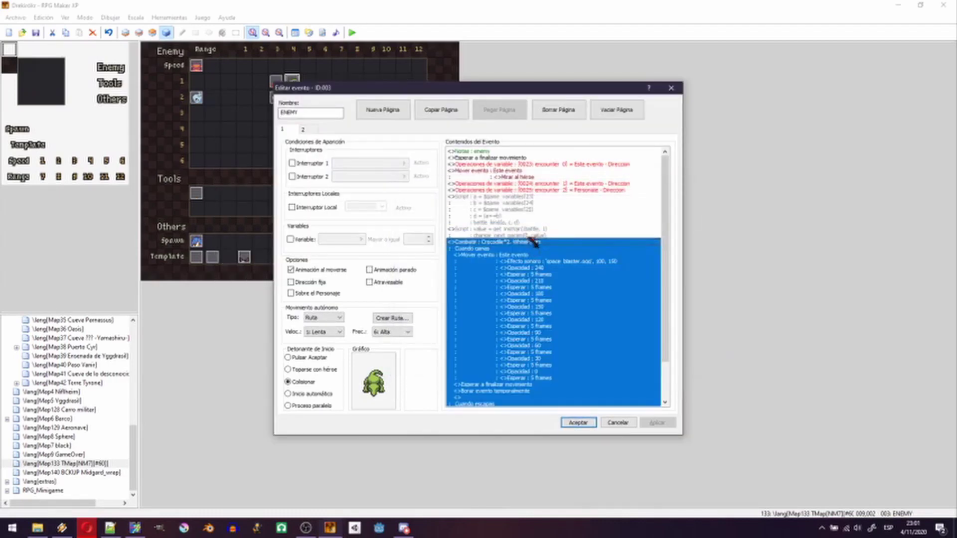
click(532, 228)
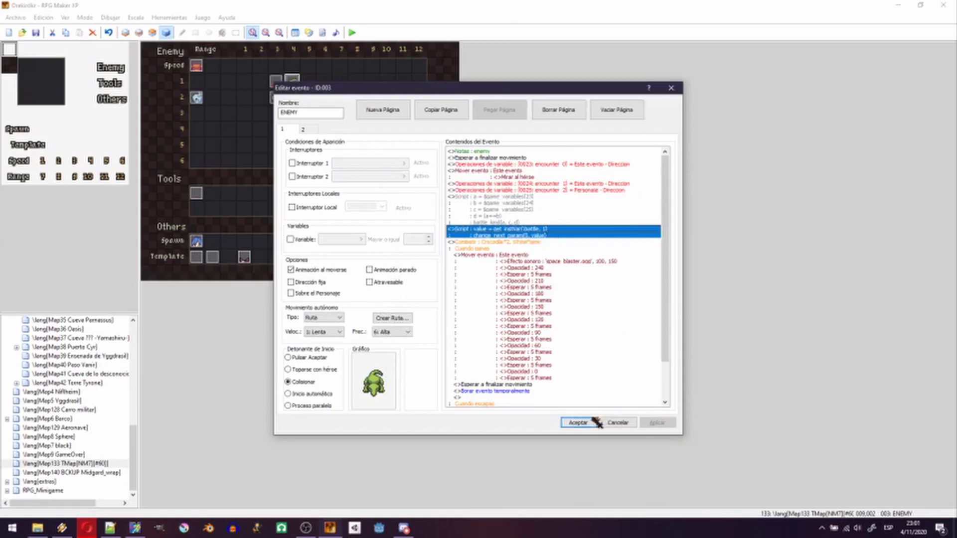
click(536, 190)
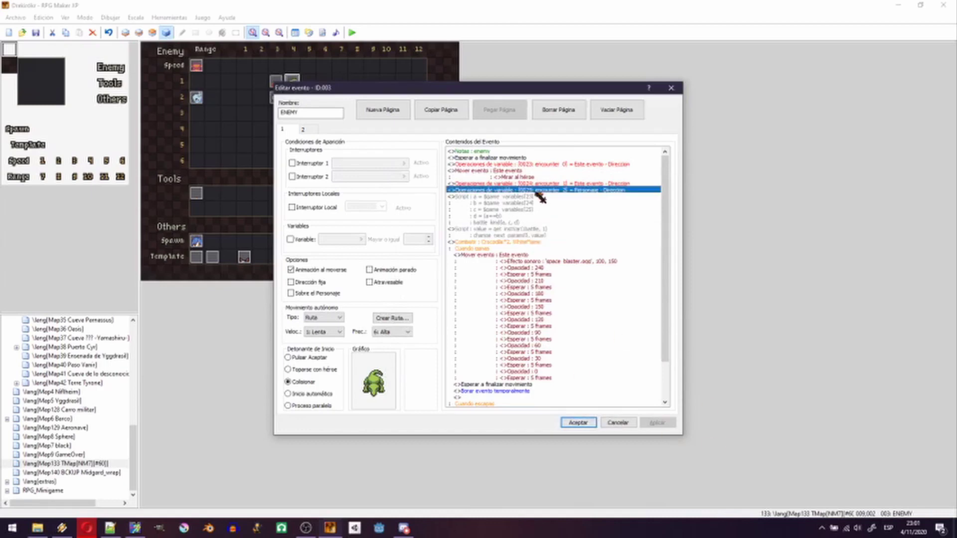
click(481, 152)
click(303, 129)
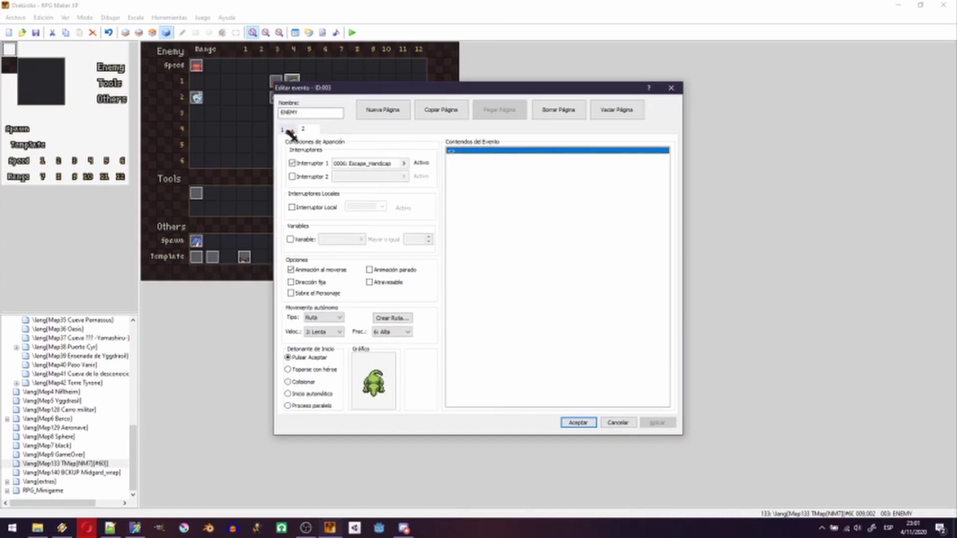
click(579, 424)
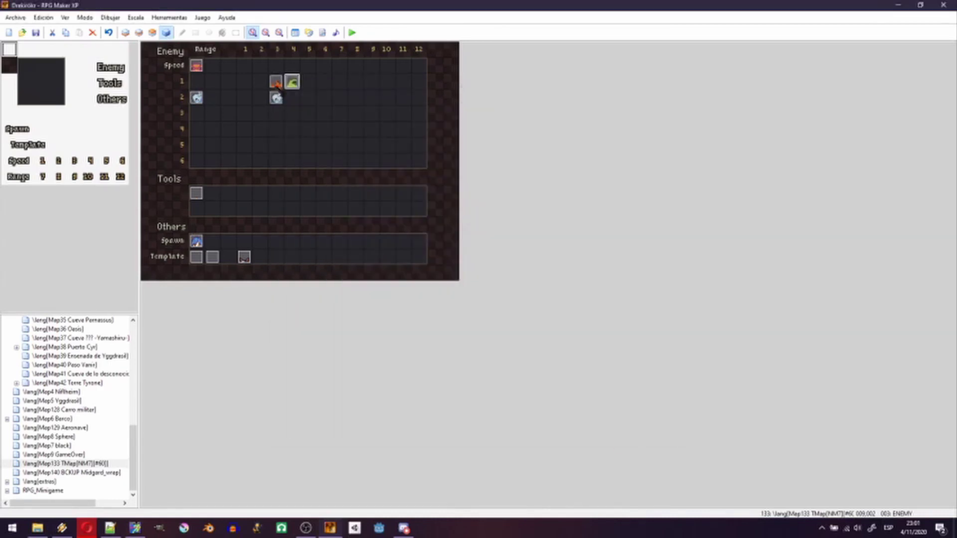
Step: Review the bird enemy event's two pages and its battle script command
click(276, 82)
double_click(277, 82)
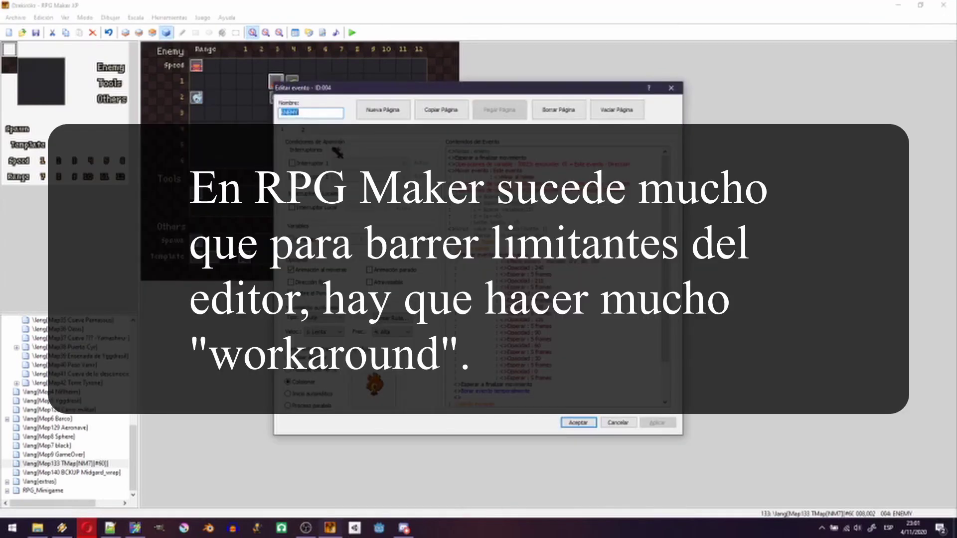
click(305, 132)
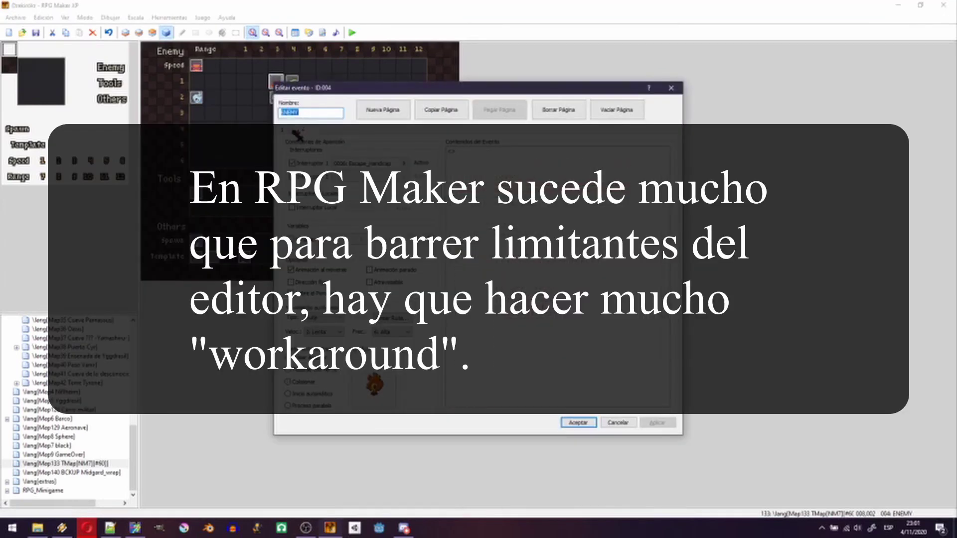
click(288, 131)
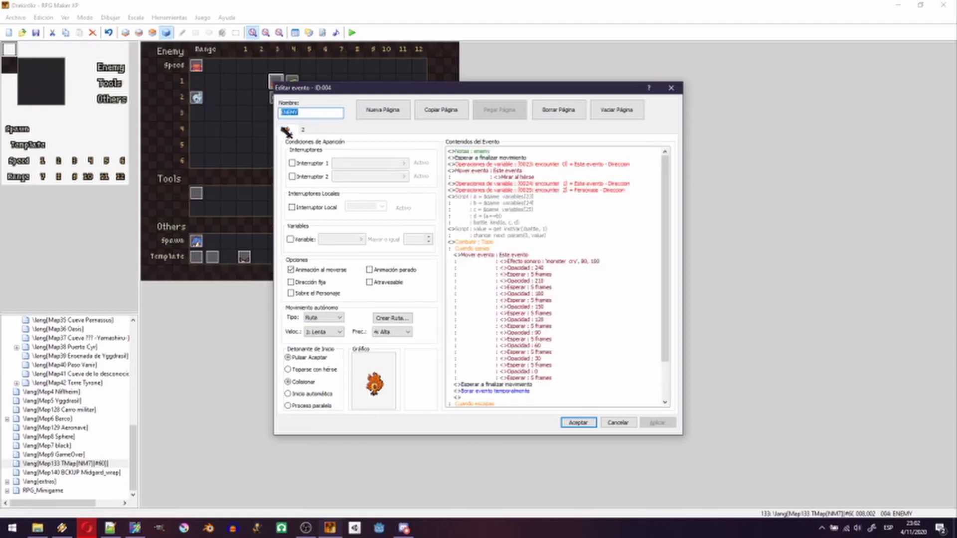
click(537, 231)
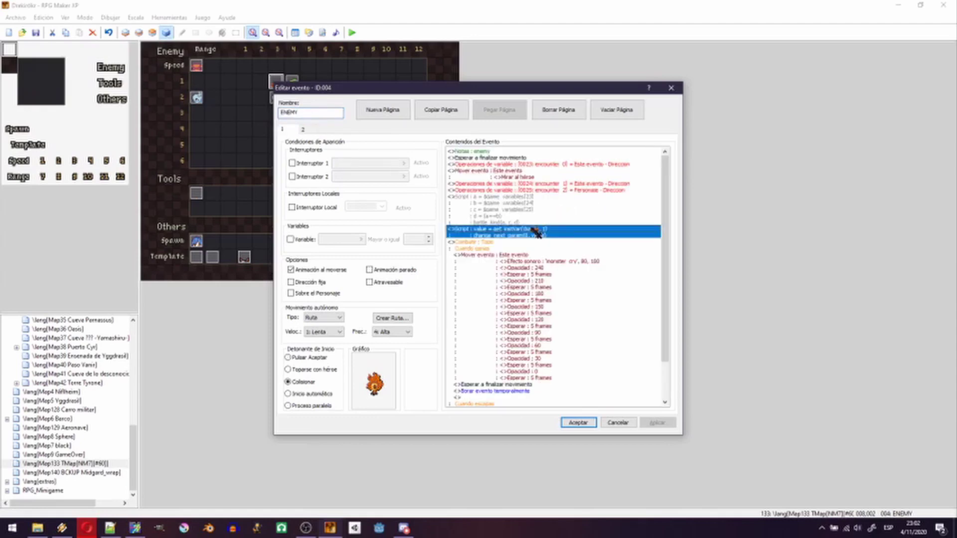
click(283, 131)
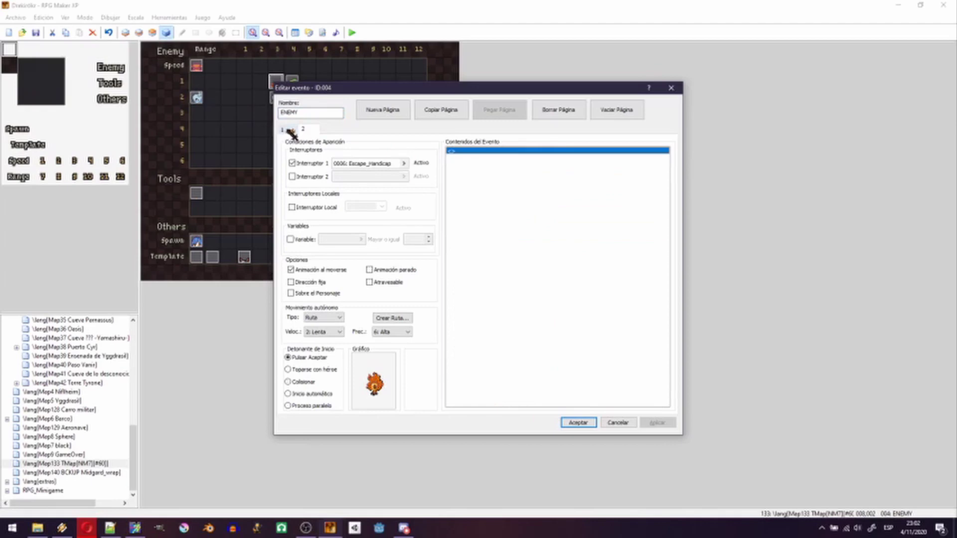
click(288, 129)
click(554, 232)
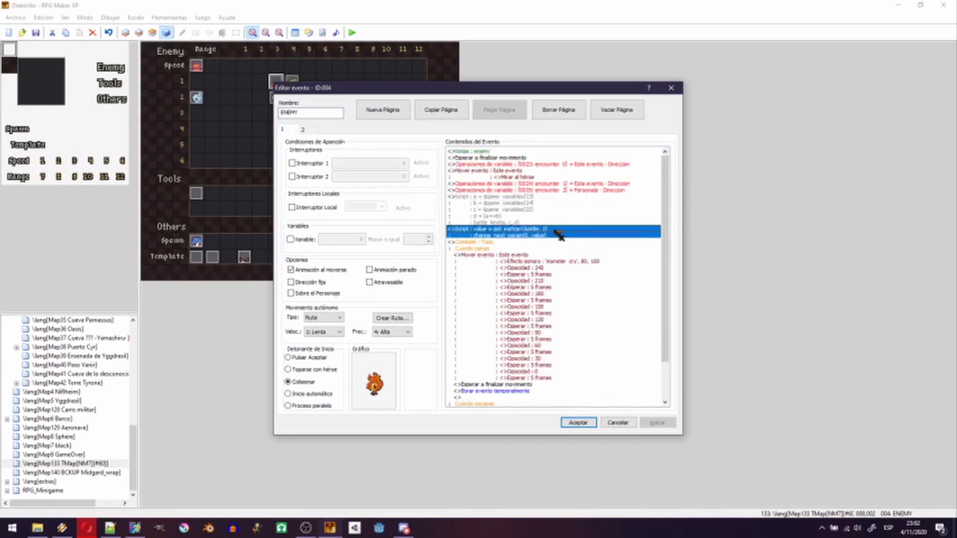
Step: Return to the top of the event contents, close the editor with Aceptar, and start a playtest
scroll(561, 259, down, 3)
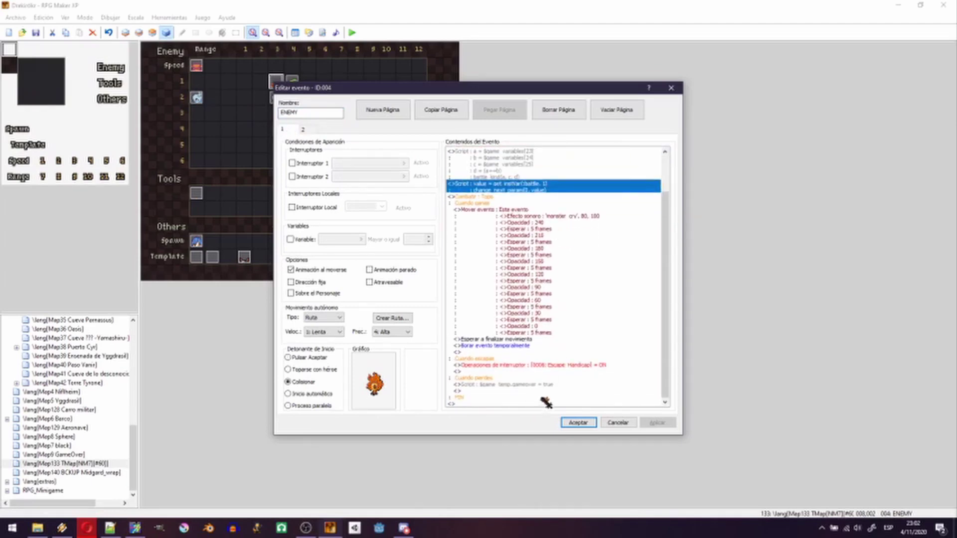
scroll(553, 384, up, 3)
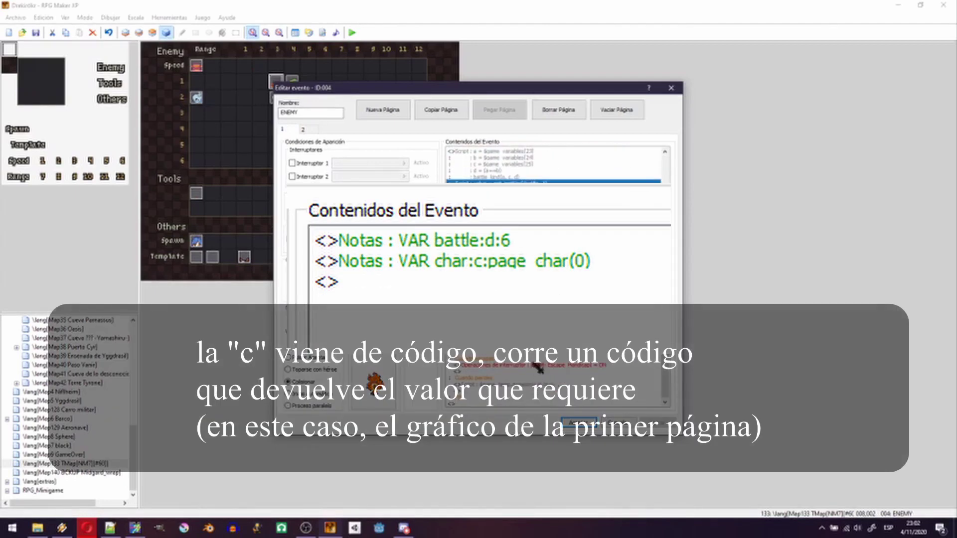
scroll(539, 367, up, 5)
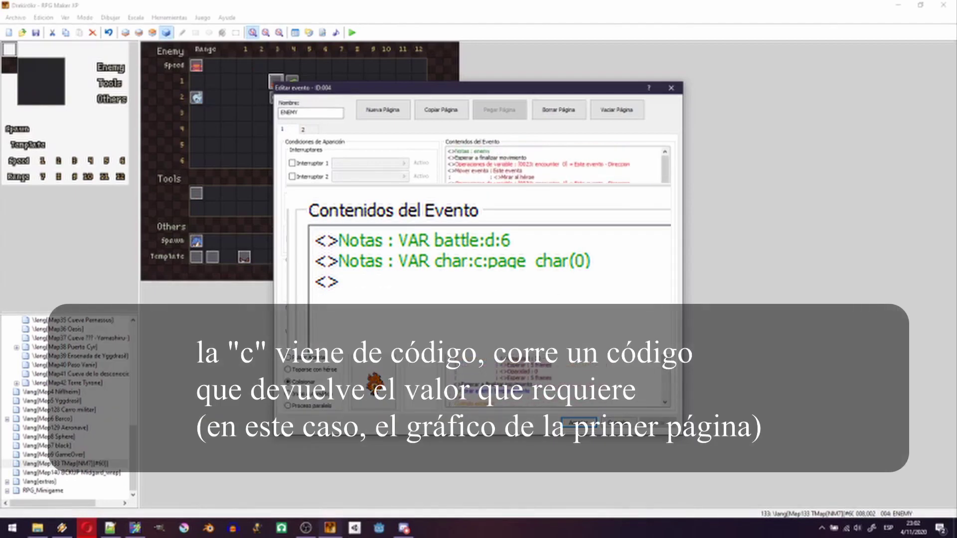
click(577, 421)
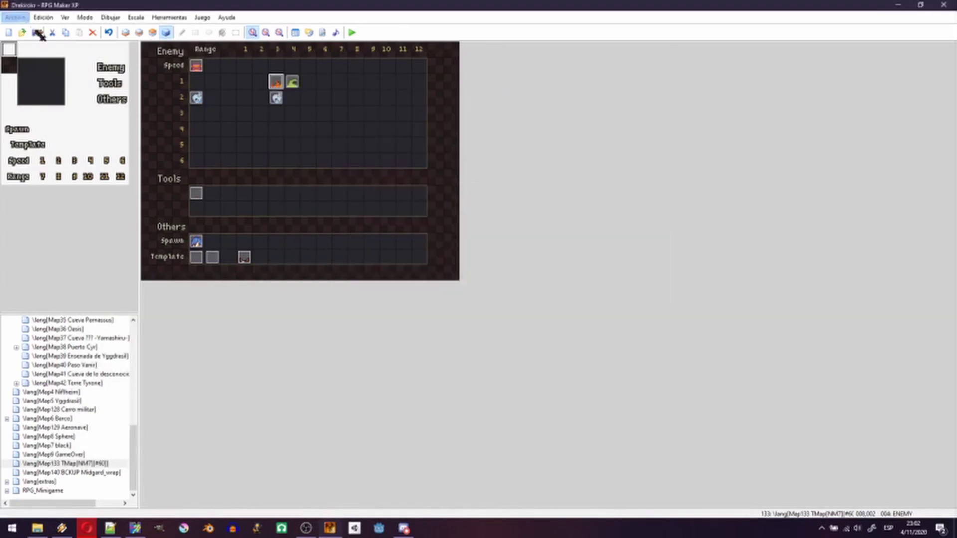
click(351, 32)
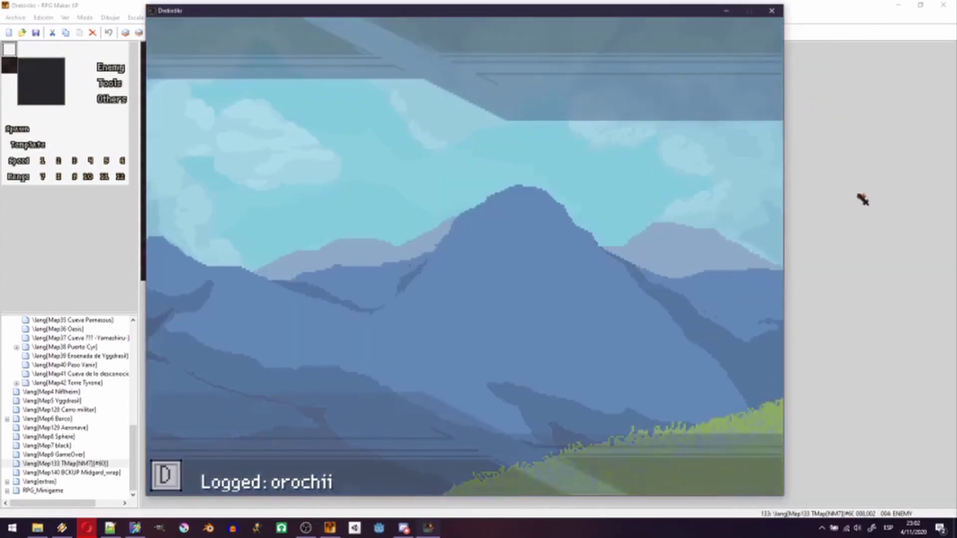
Step: Load save slot 20 from the title menu
key(Down)
key(Down)
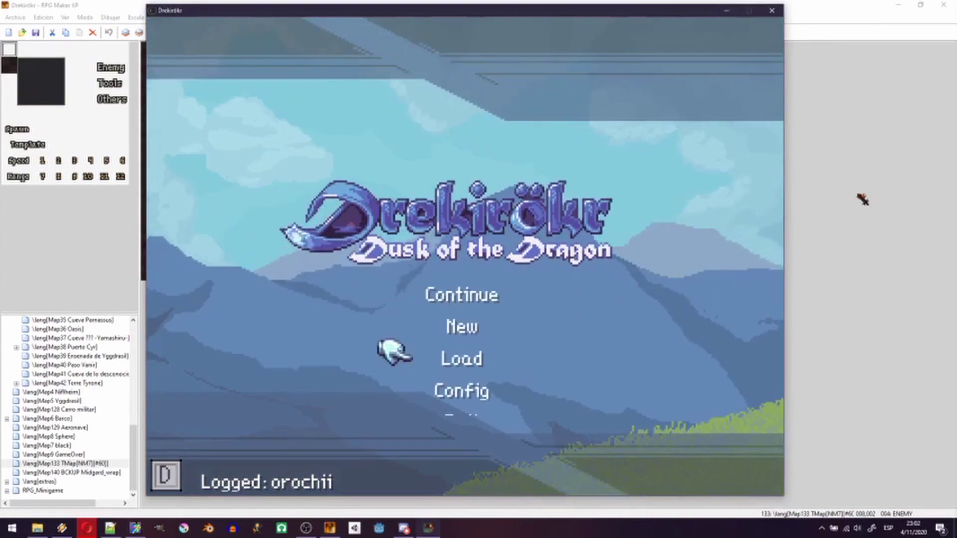
key(Return)
key(Up)
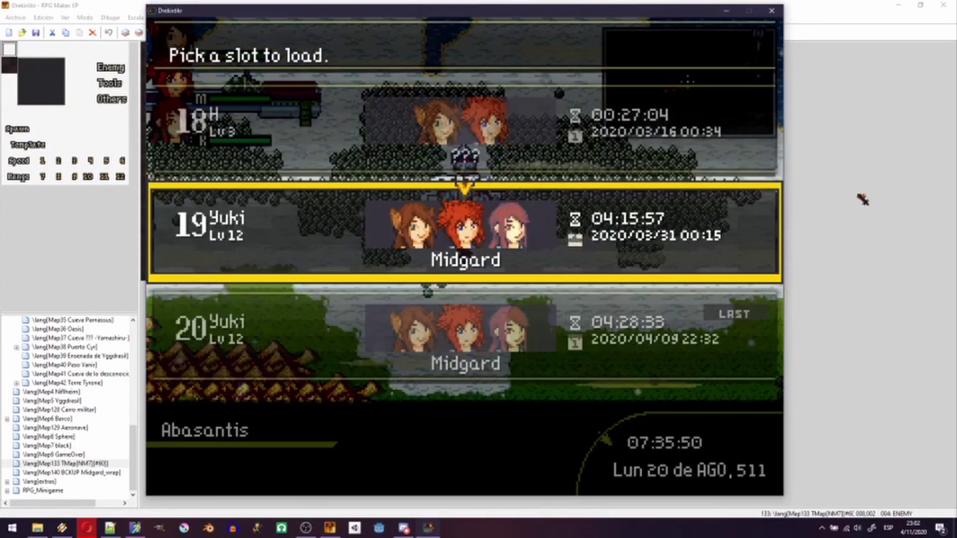
key(Down)
key(Return)
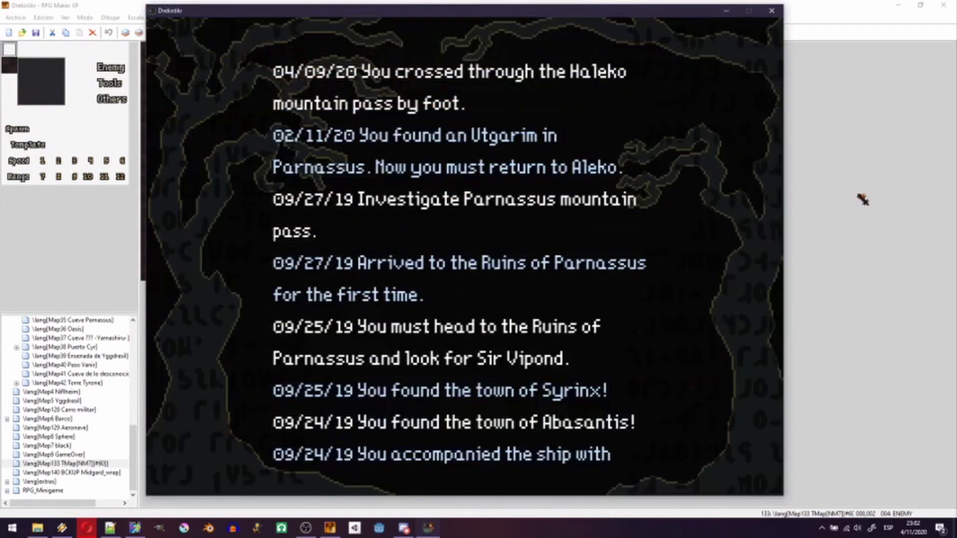
Step: Walk the party through Haleko's Cave and over the bridges onto the plateau
key(Up)
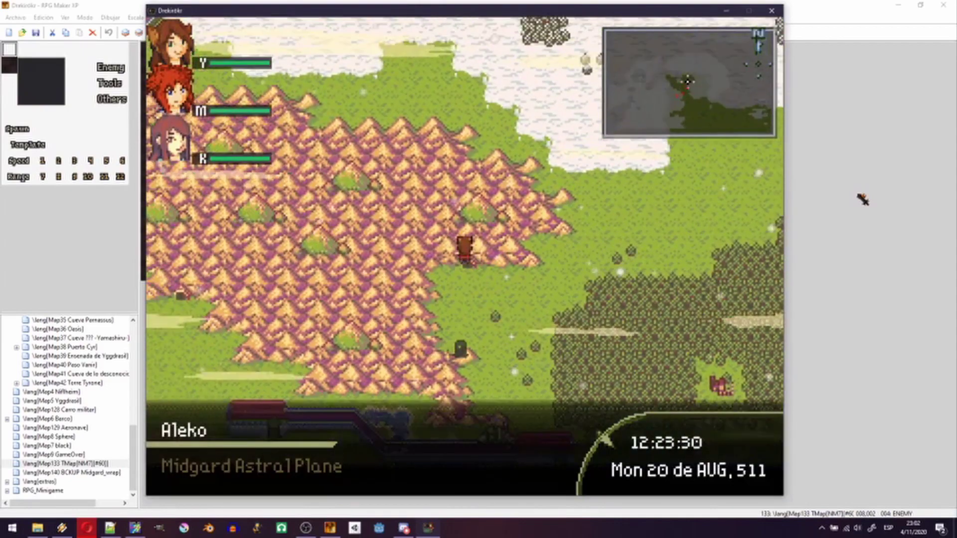
key(Up)
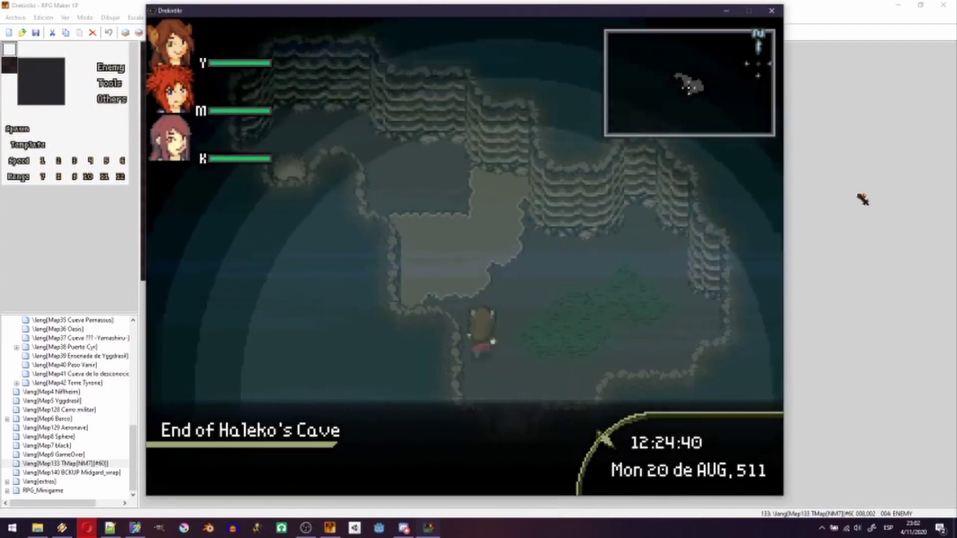
key(Left)
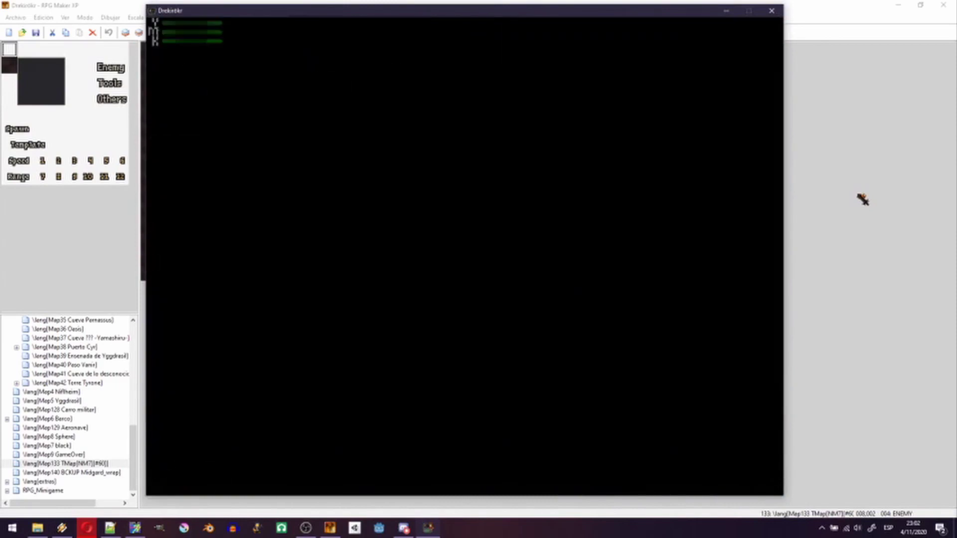
key(Left)
key(Up)
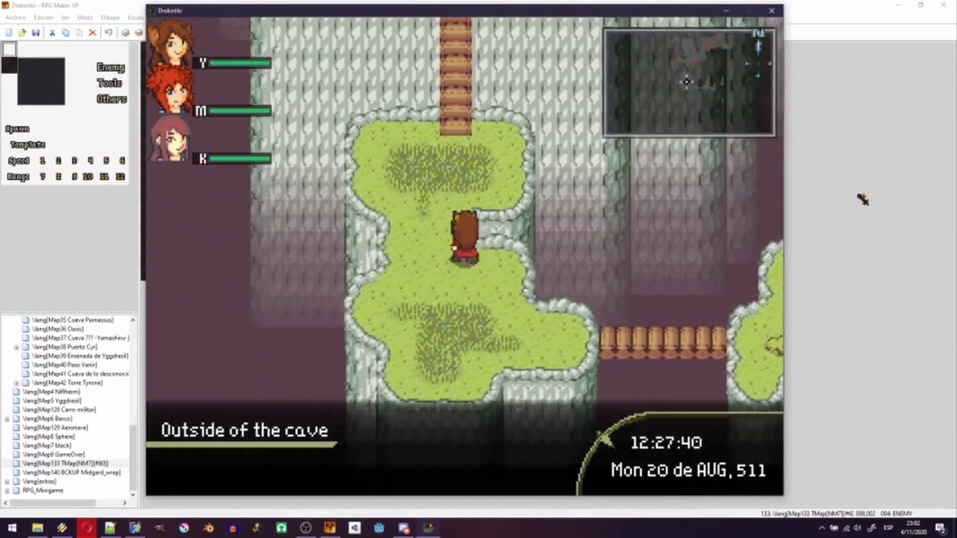
key(Up)
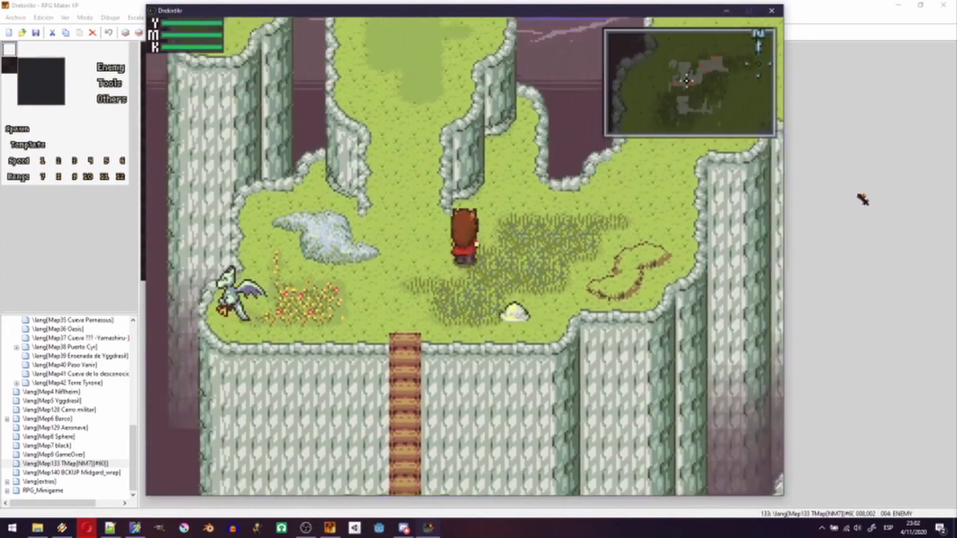
Step: Roam the plateau and walk into the ghostly enemy to trigger a battle
key(Down)
key(Right)
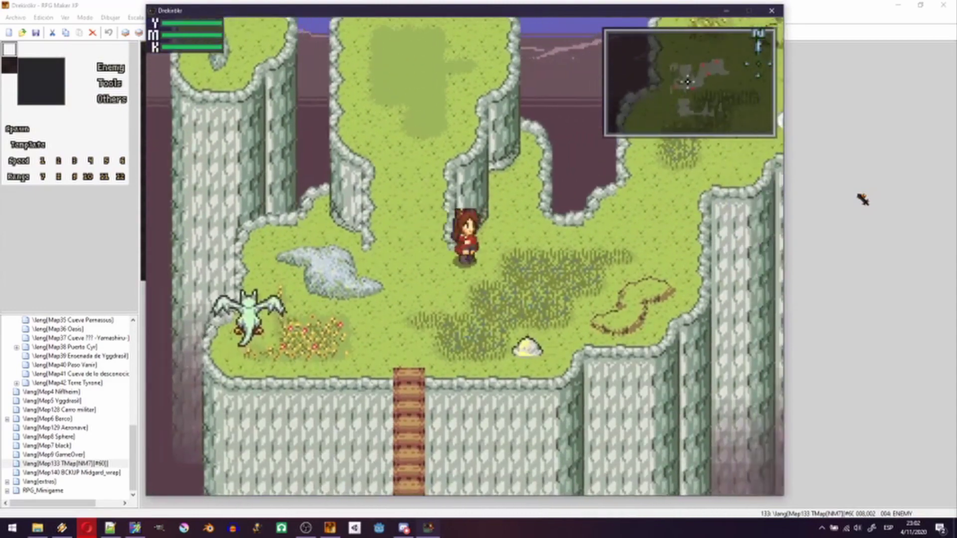
key(Up)
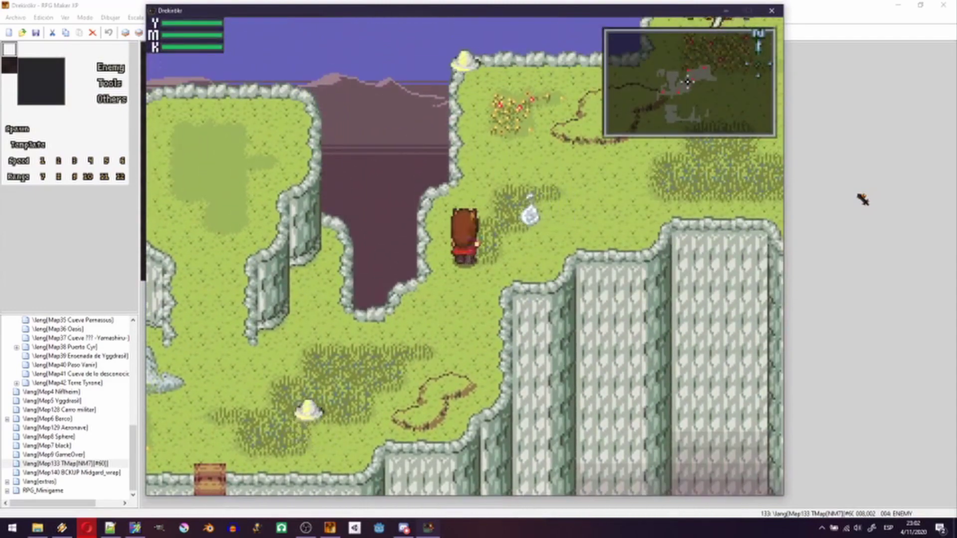
key(Up)
key(Right)
key(Down)
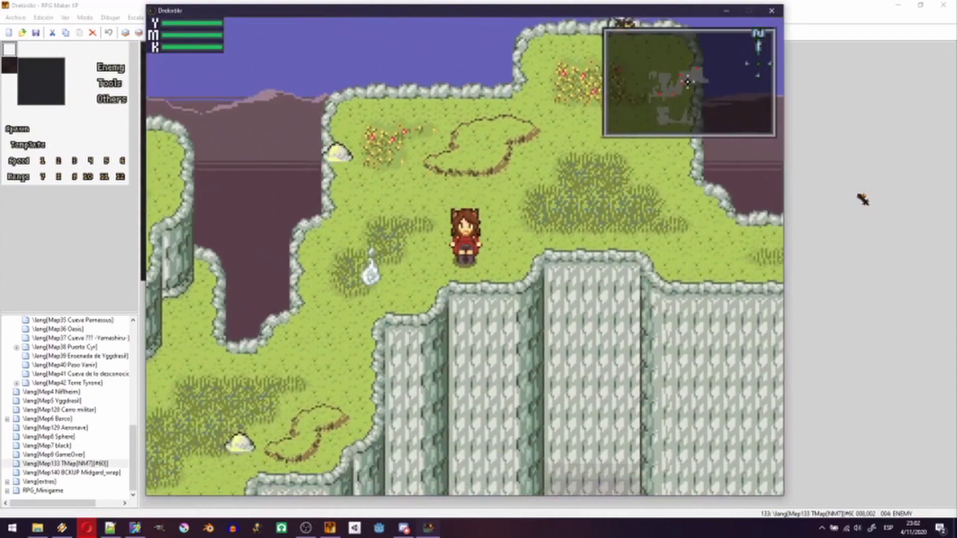
key(Down)
key(Left)
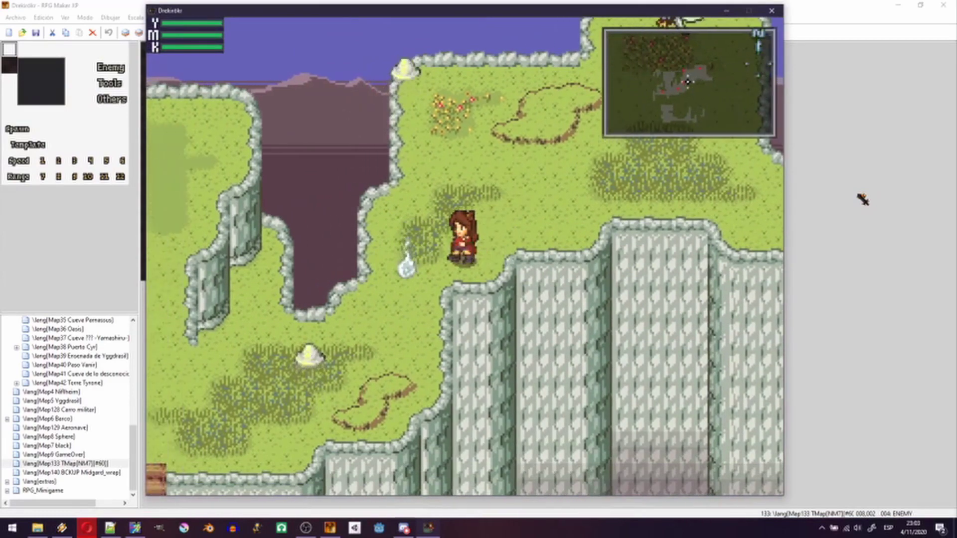
key(Left)
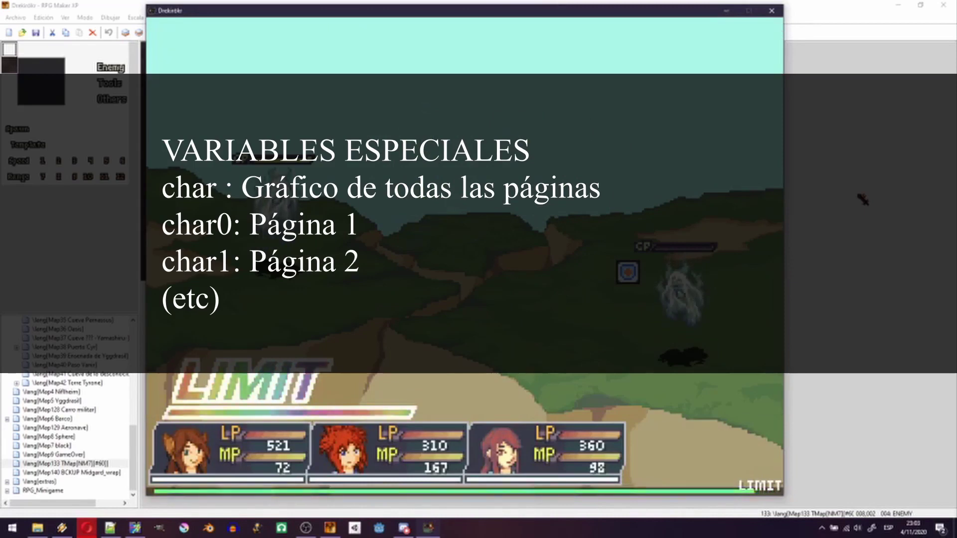
Step: Trigger the encounter and choose Defend against the two ghostly enemies
key(Right)
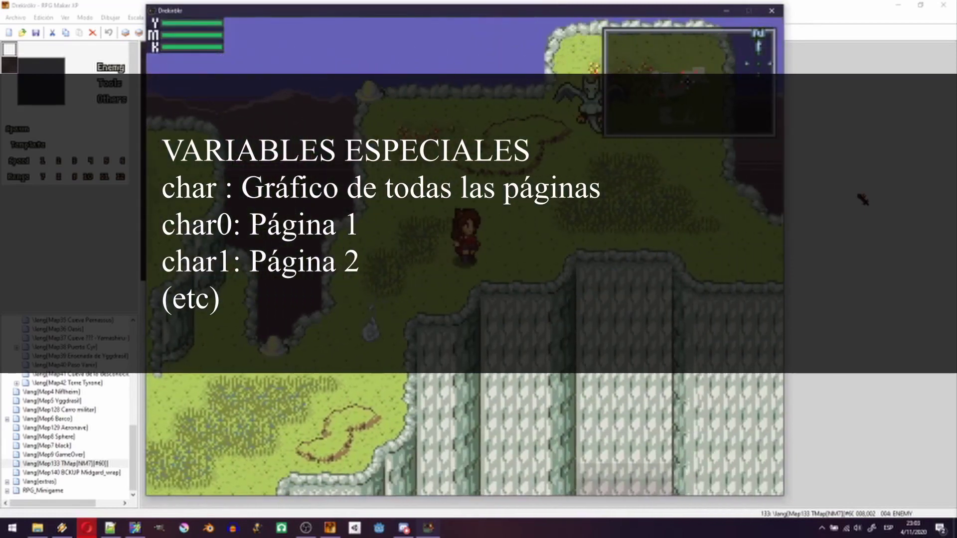
key(Left)
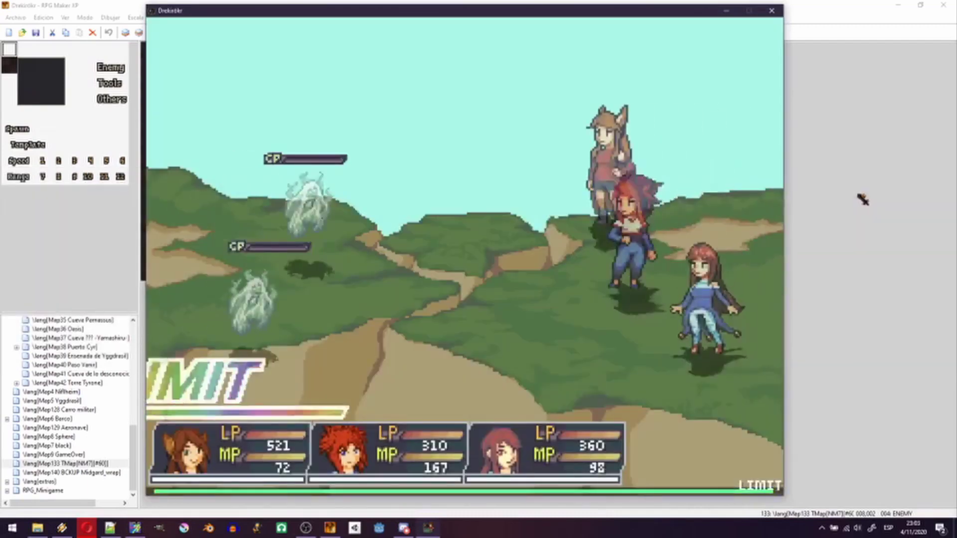
key(Up)
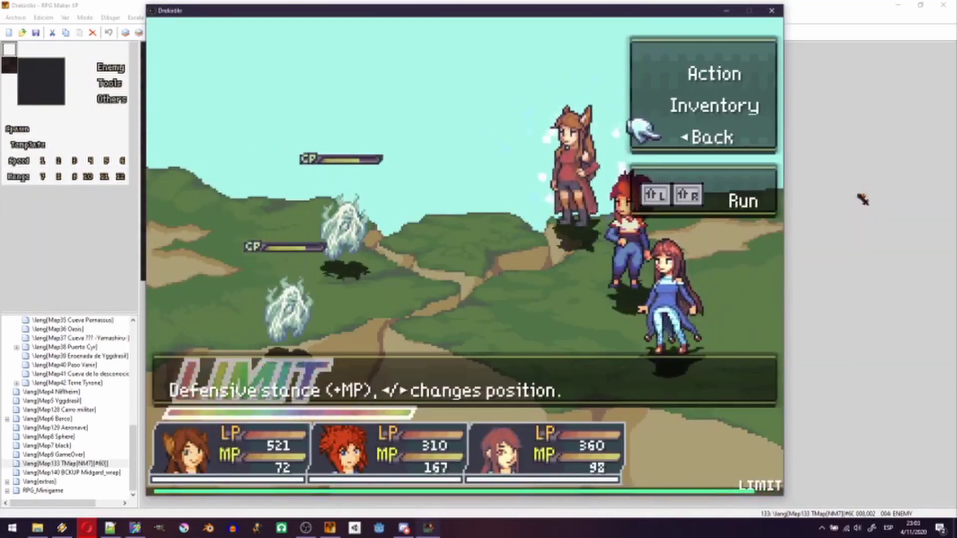
key(Up)
key(Down)
key(Return)
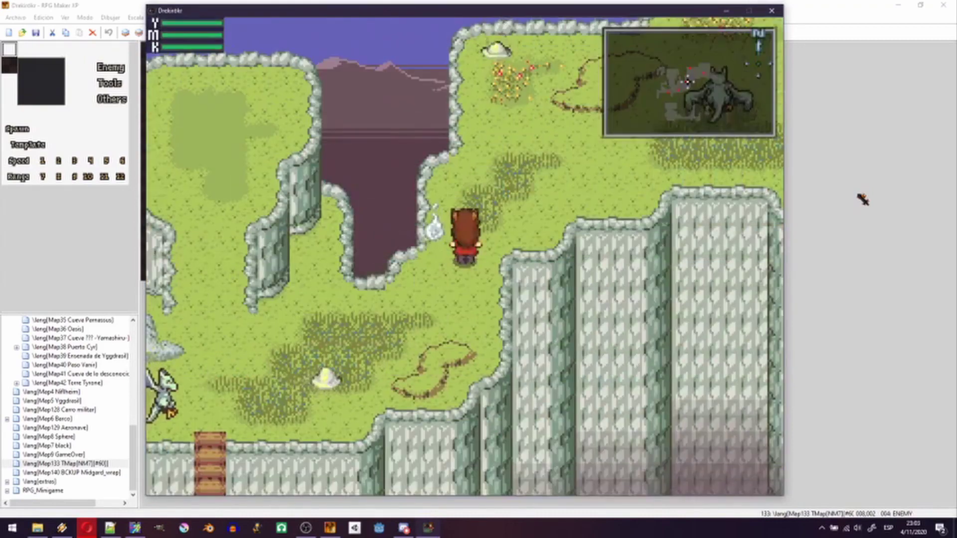
Step: Walk around the plateau after the battle, then quit the playtest with Alt+F4
key(Up)
key(Right)
key(Down)
key(Down)
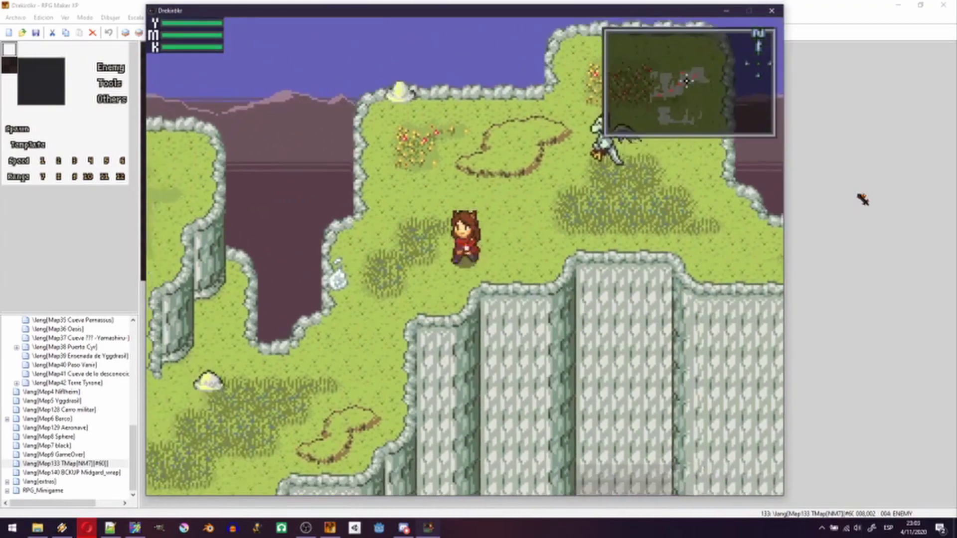
key(alt+F4)
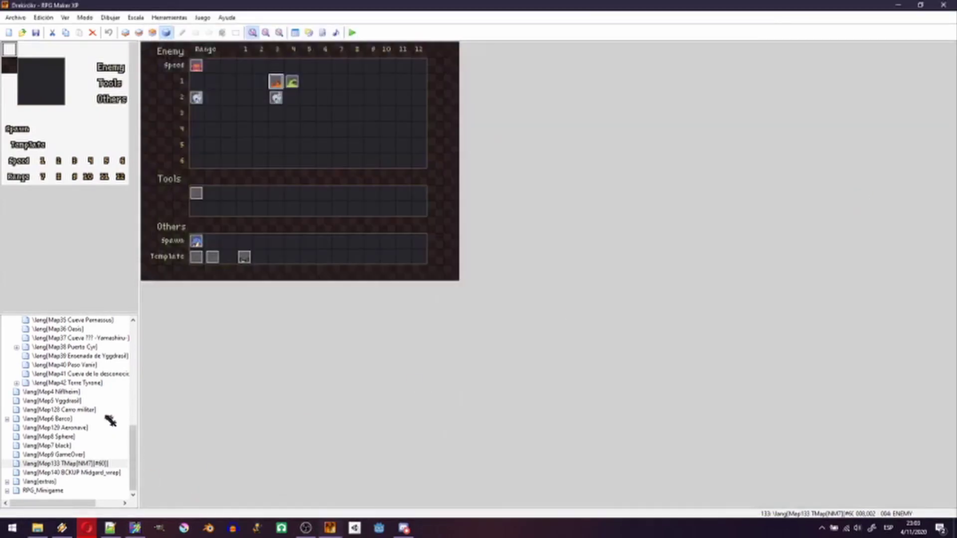
Step: Open Map75 Fuera de la cueva and its enemy event 006 [template:133 3]
scroll(97, 375, up, 3)
scroll(95, 377, up, 3)
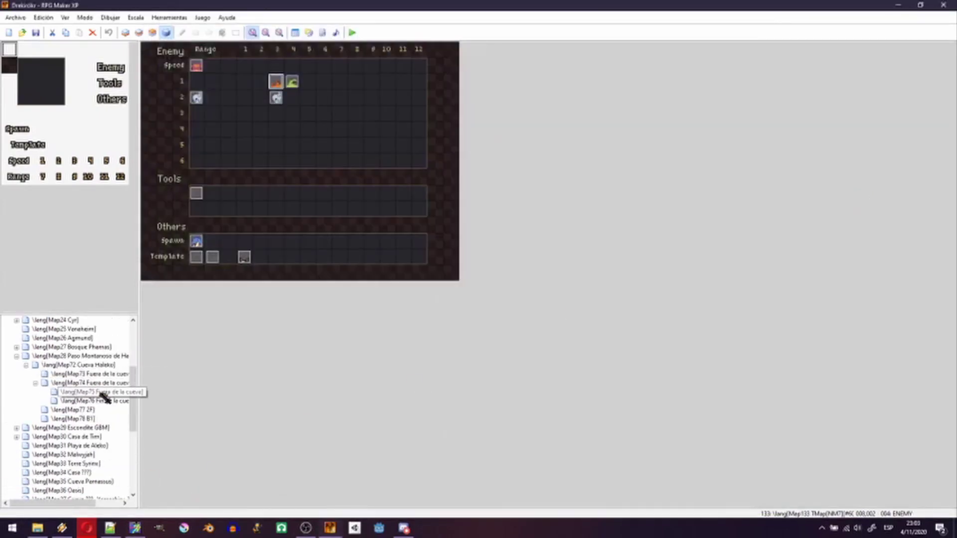
click(101, 393)
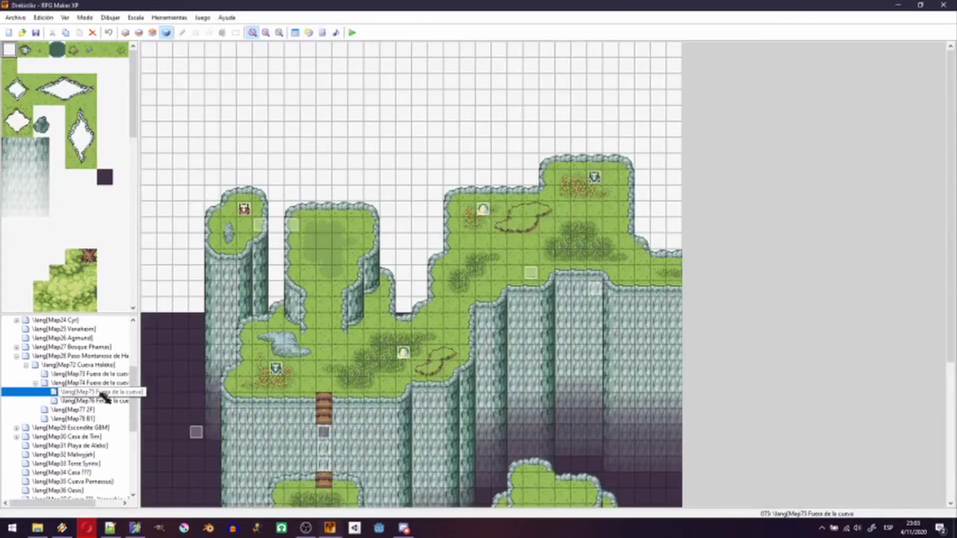
double_click(530, 277)
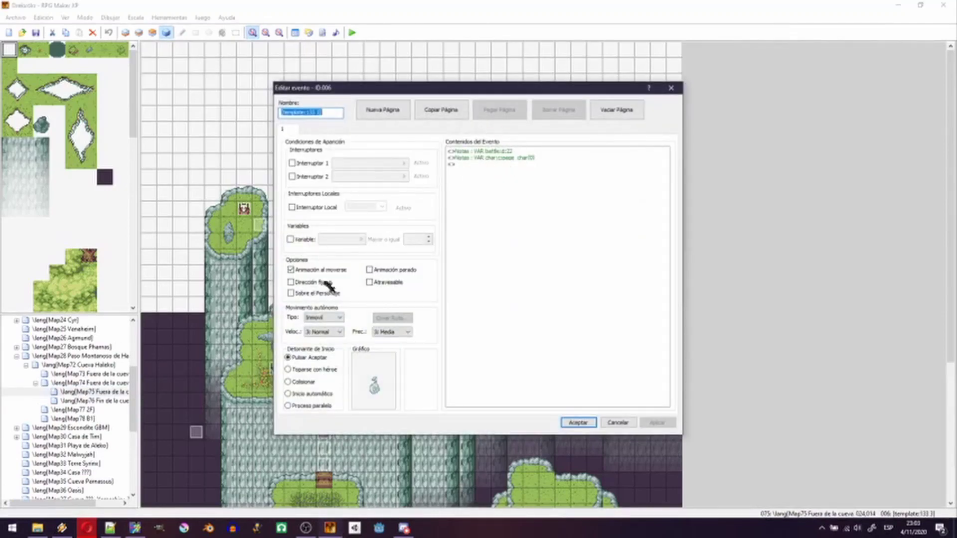